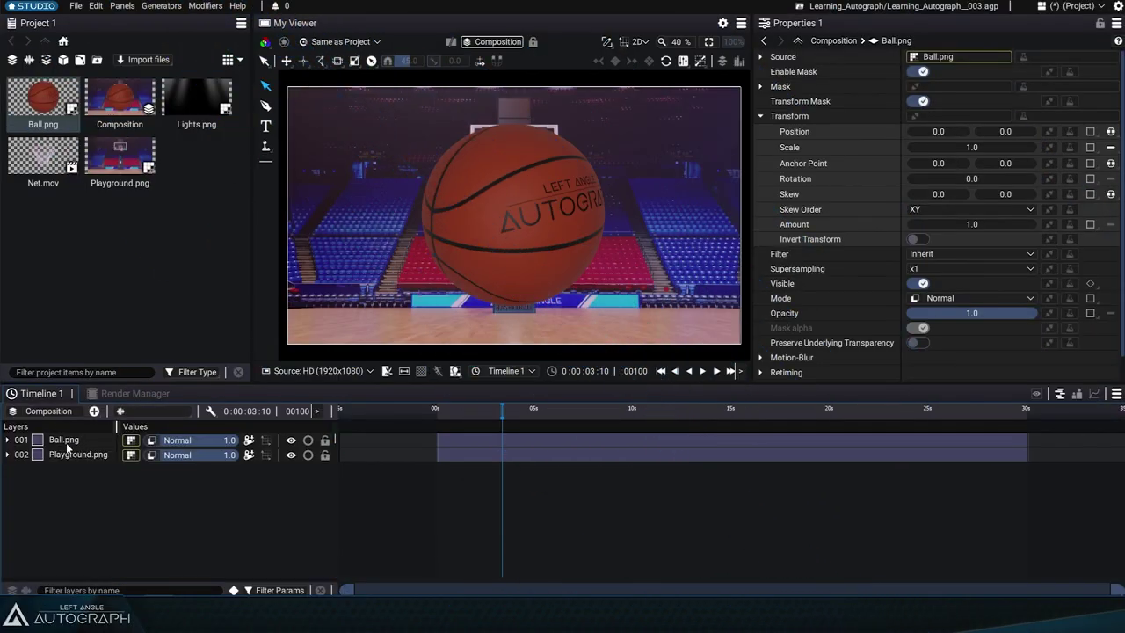
Check the Ball.png and Playground.png layers, then move Ball.png below Playground.png in the stack.
click(60, 453)
click(63, 442)
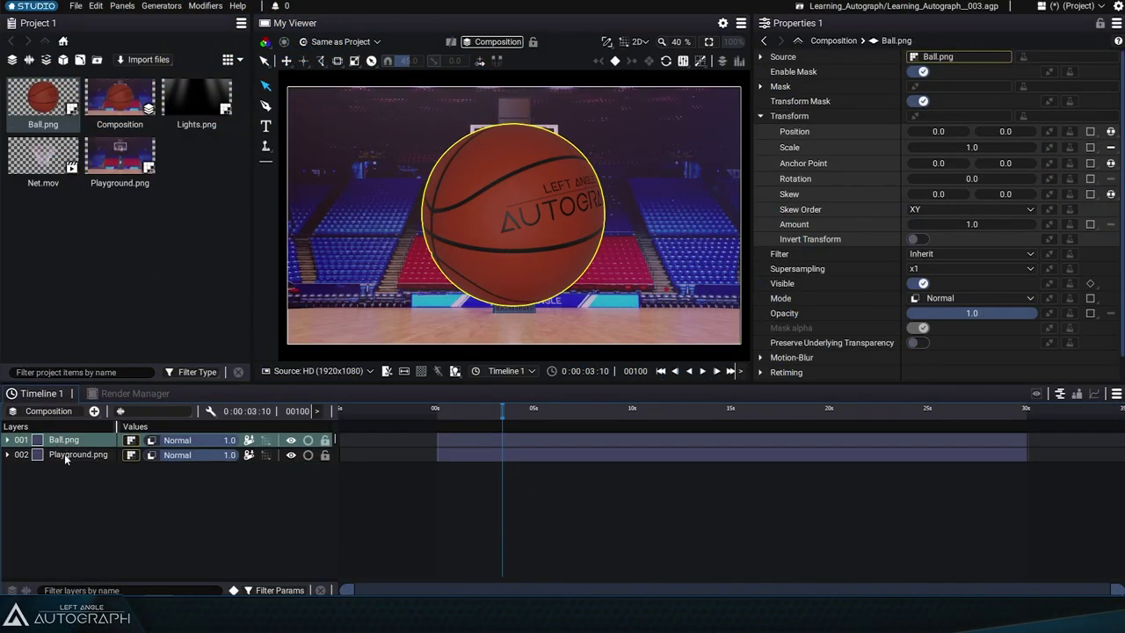
click(68, 456)
click(67, 443)
click(65, 457)
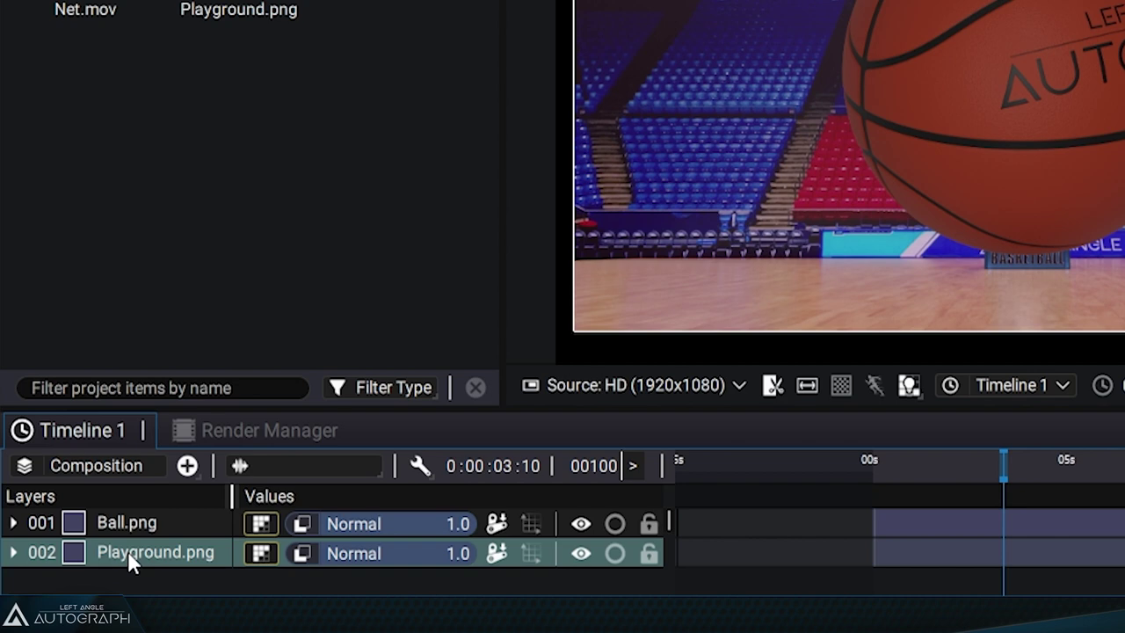
click(130, 524)
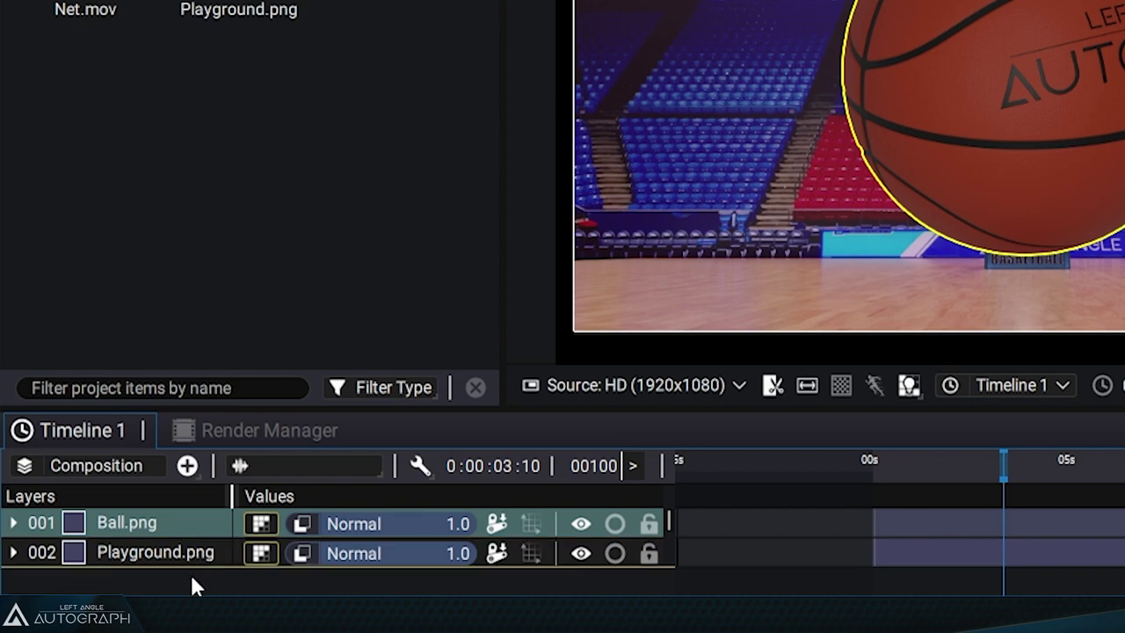
drag(191, 579, 192, 579)
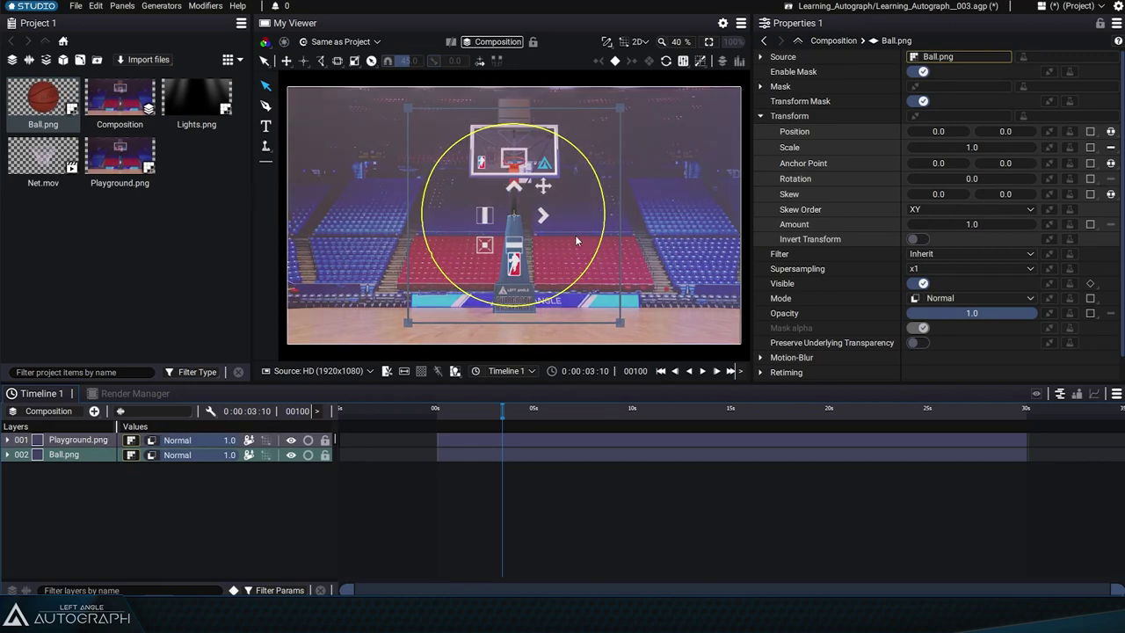
Shift Playground.png right to position 937.62, 188.52, then return Ball.png to the top.
click(89, 469)
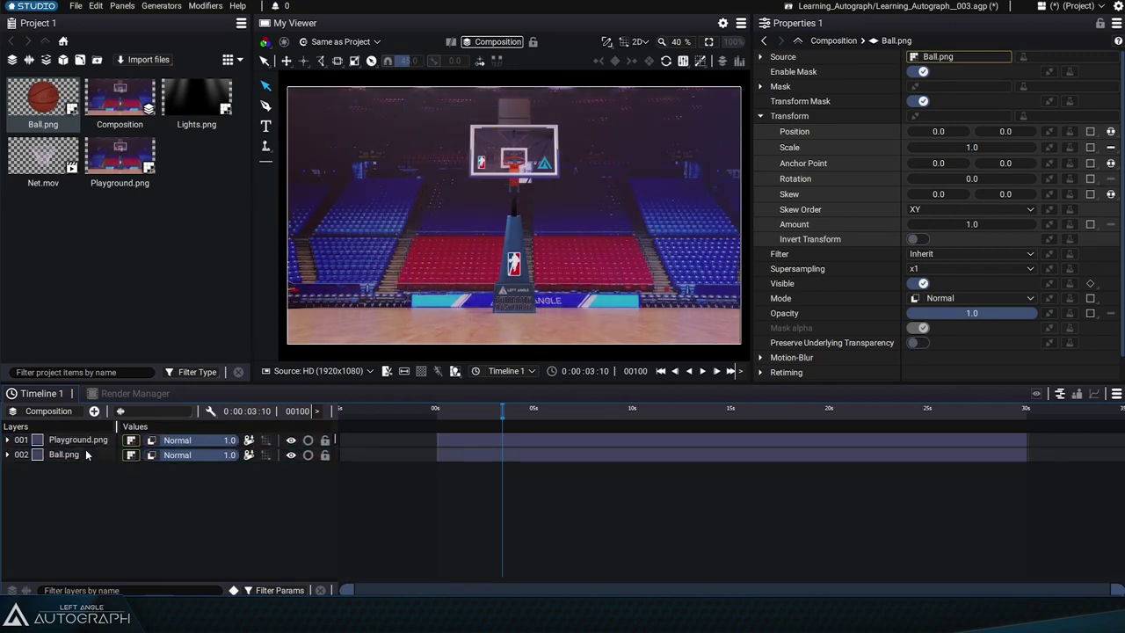
click(85, 441)
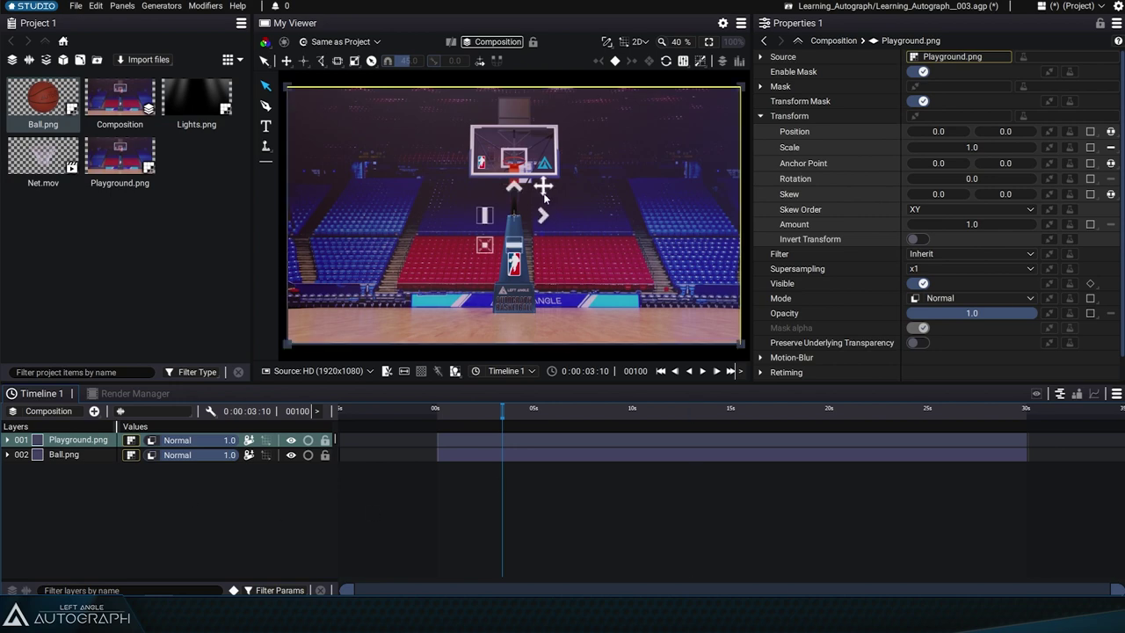
drag(543, 184, 765, 146)
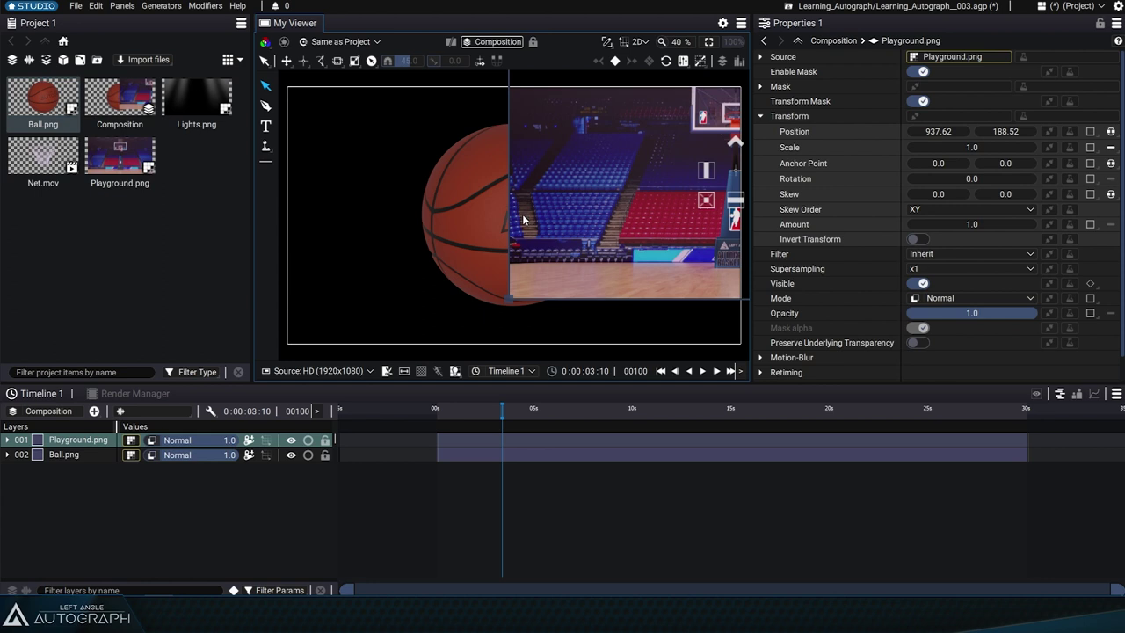
click(66, 464)
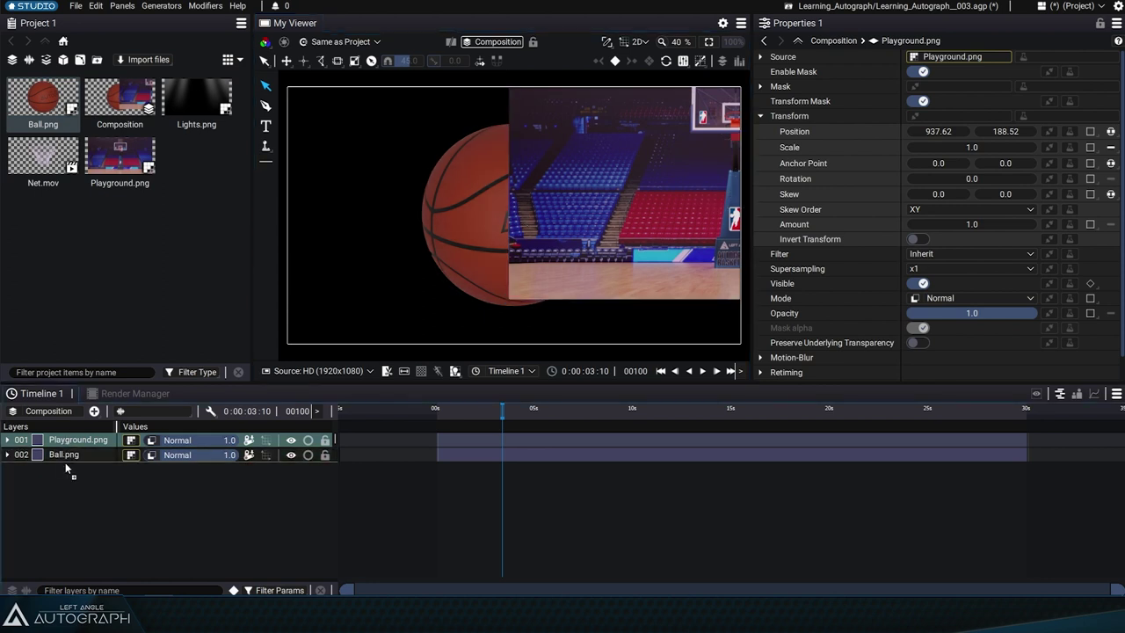
drag(65, 463, 65, 462)
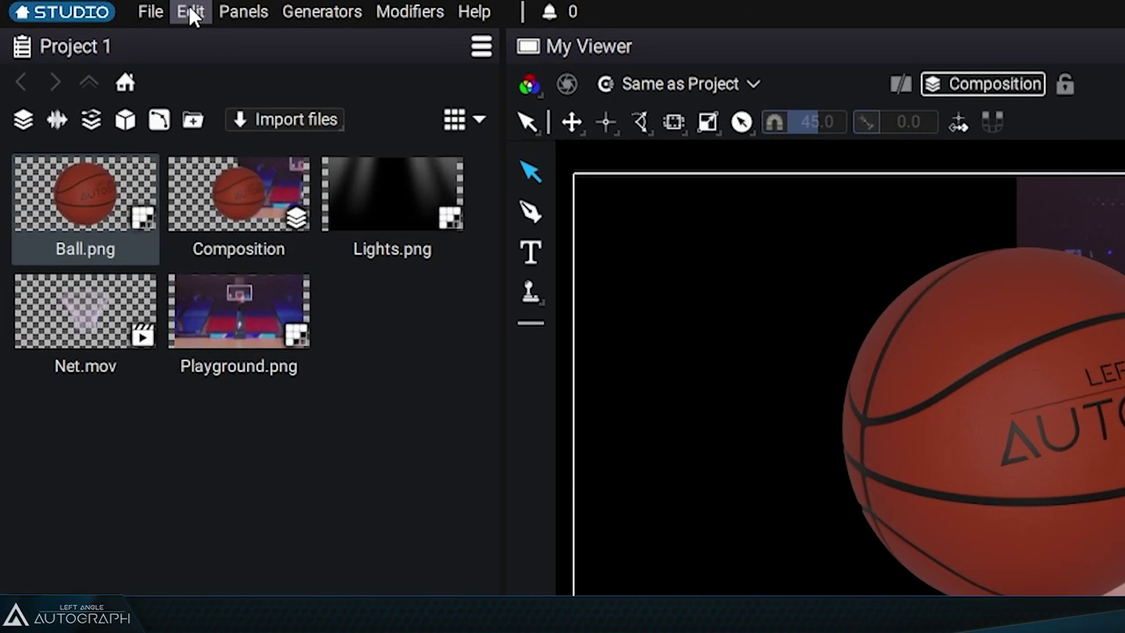
Undo the layer moves so Playground returns to 0.0, 0.0, then redo the reorder keeping Ball.png on top.
click(96, 5)
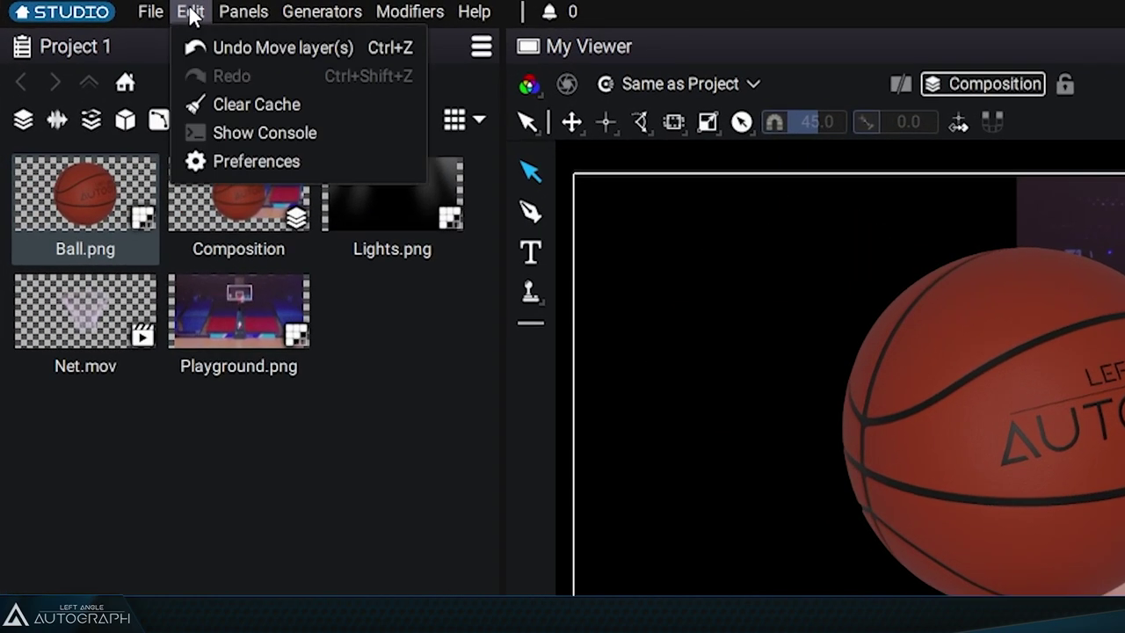
click(208, 44)
click(191, 12)
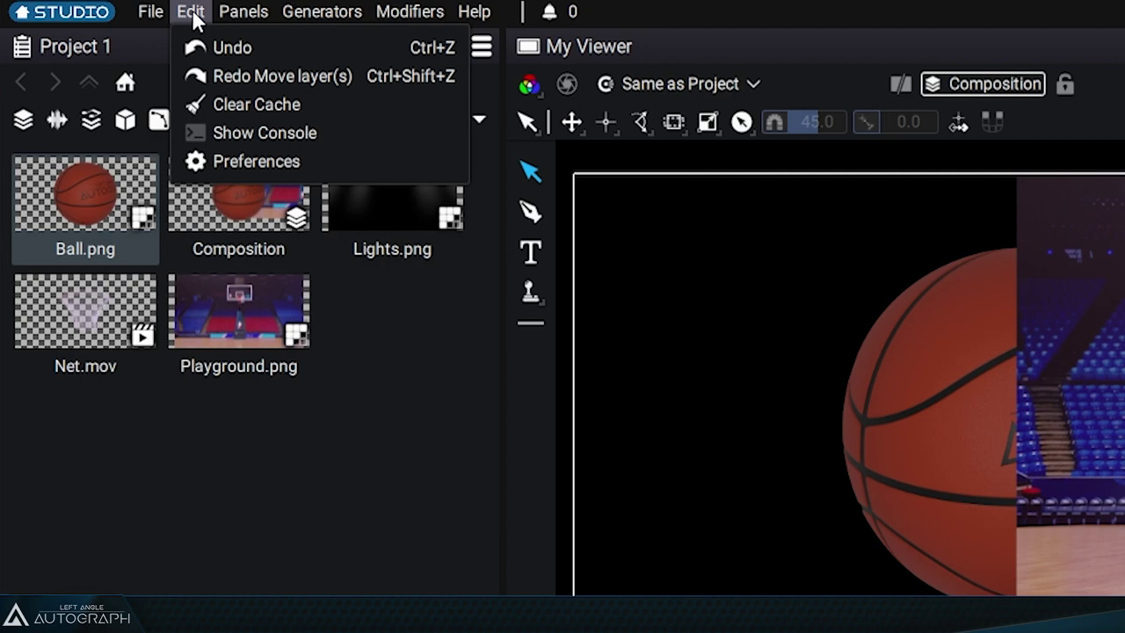
click(209, 44)
click(193, 11)
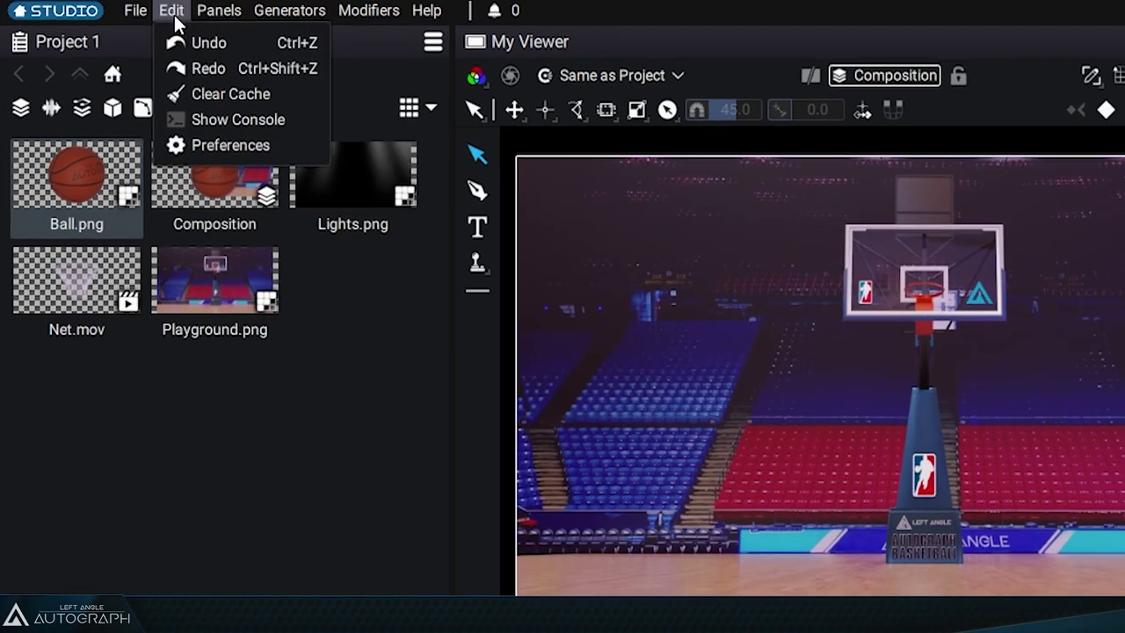
click(216, 73)
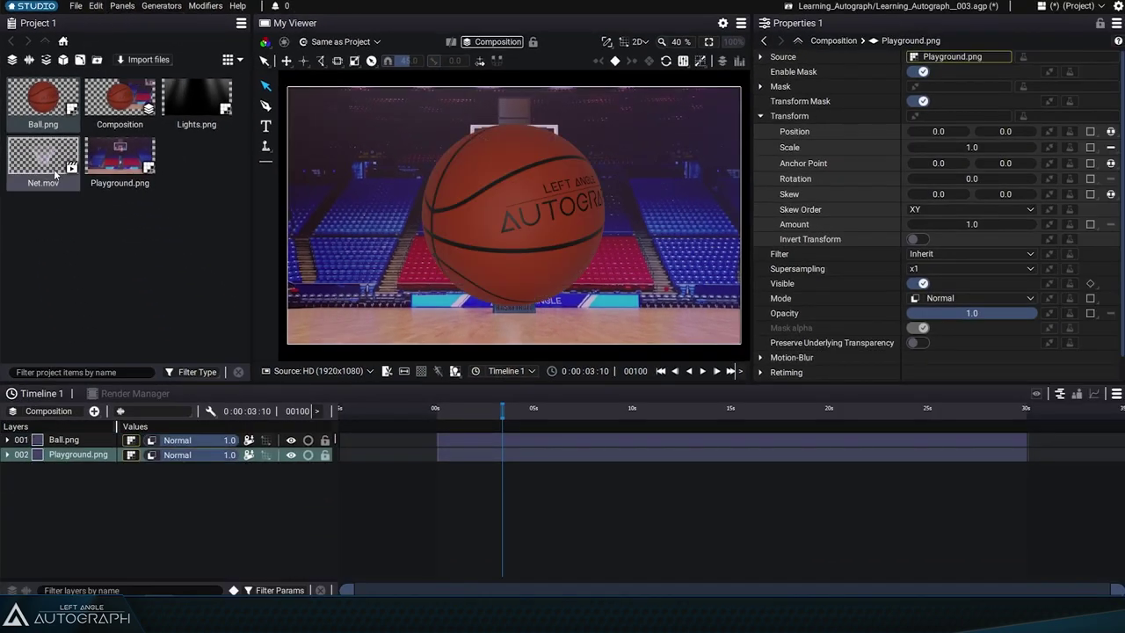
mouse_move(556, 267)
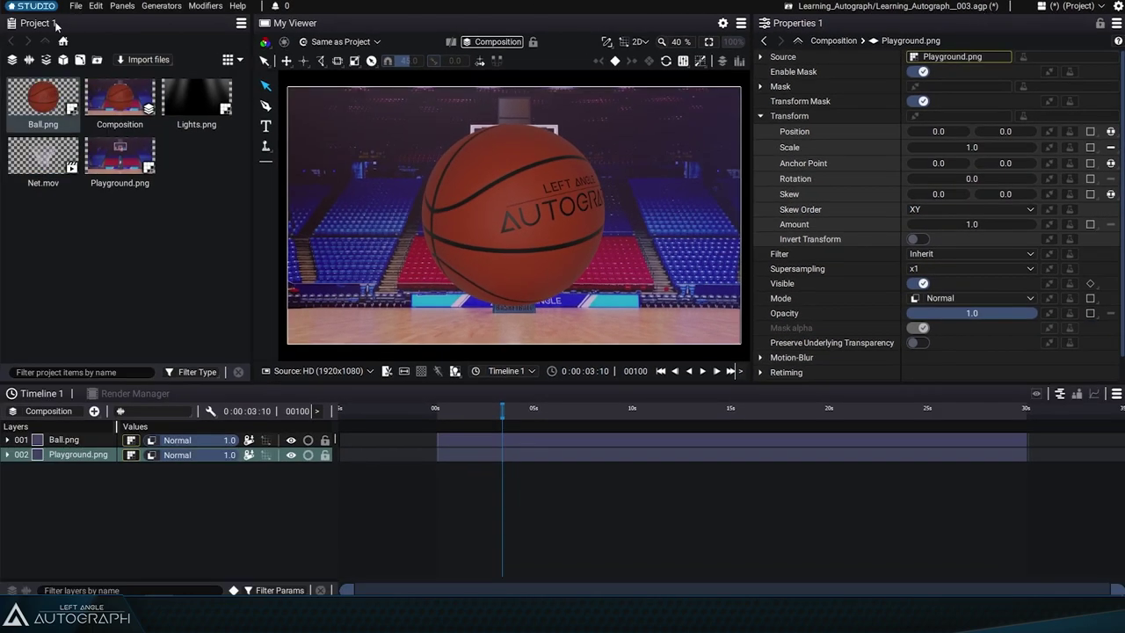
Save the project as Learning_Autograph__003.agp.
click(74, 6)
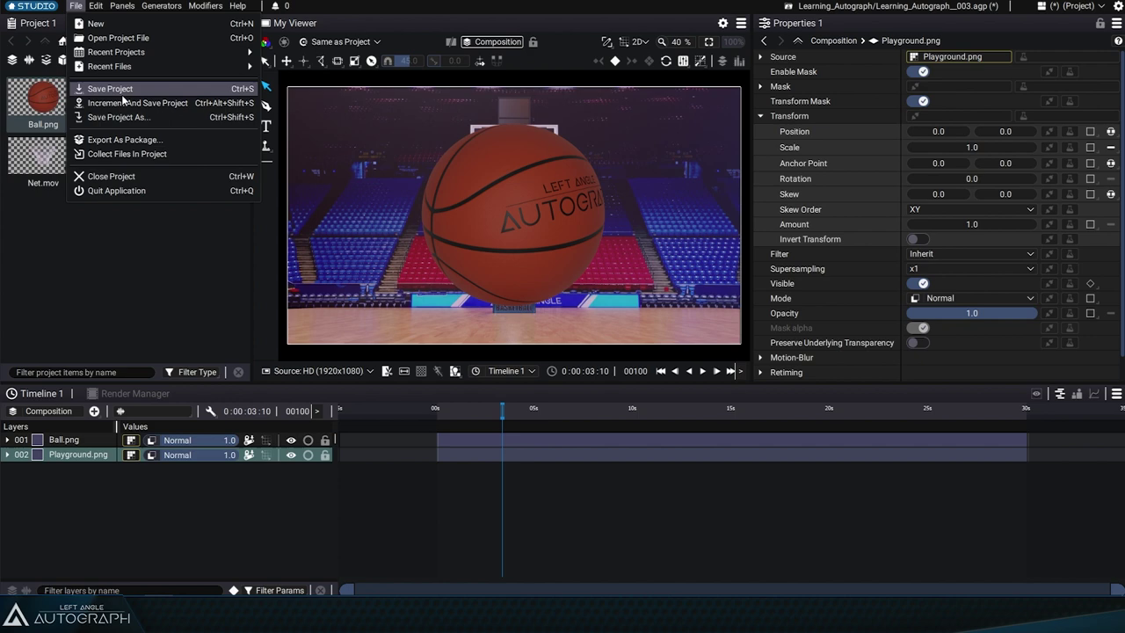
click(211, 89)
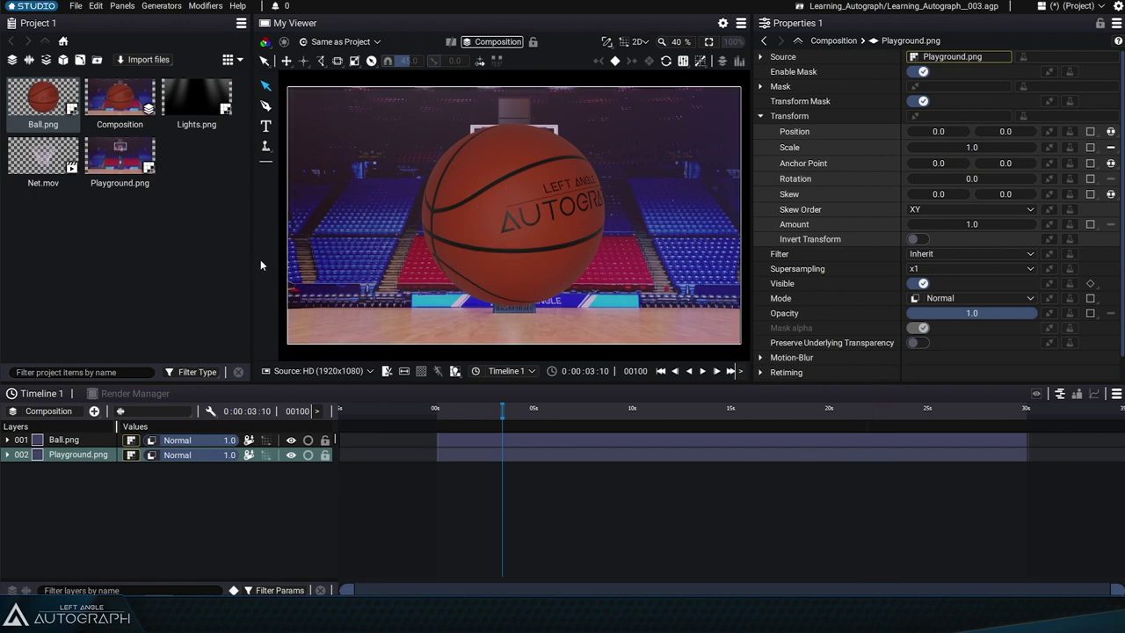
Narrow the Project and Properties panels to widen the viewer.
drag(253, 238, 180, 236)
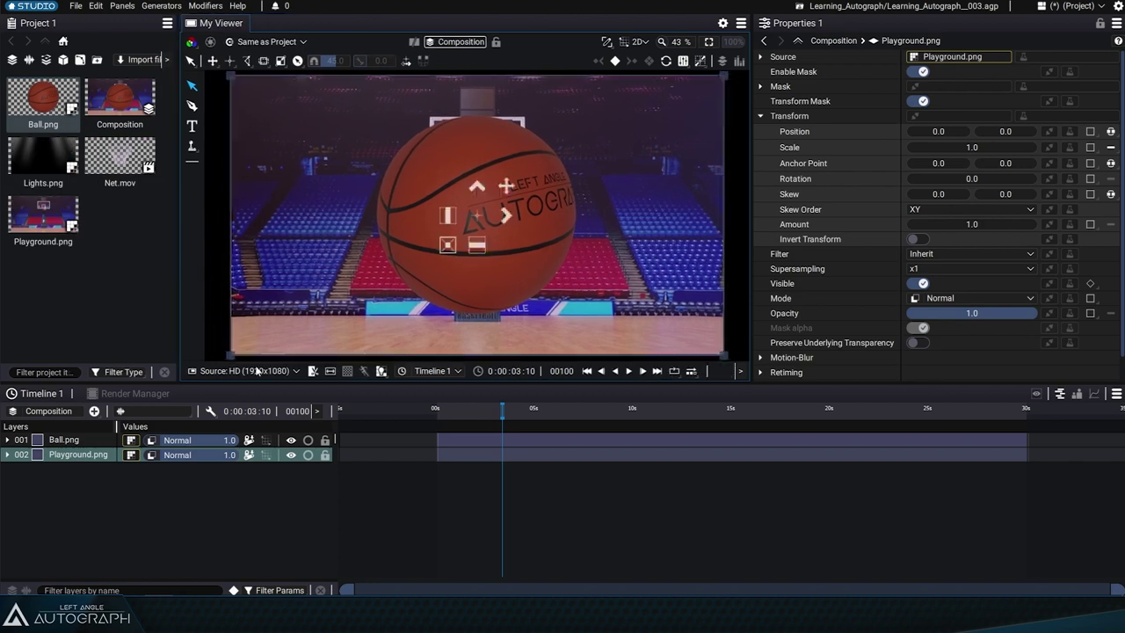
drag(266, 385, 267, 486)
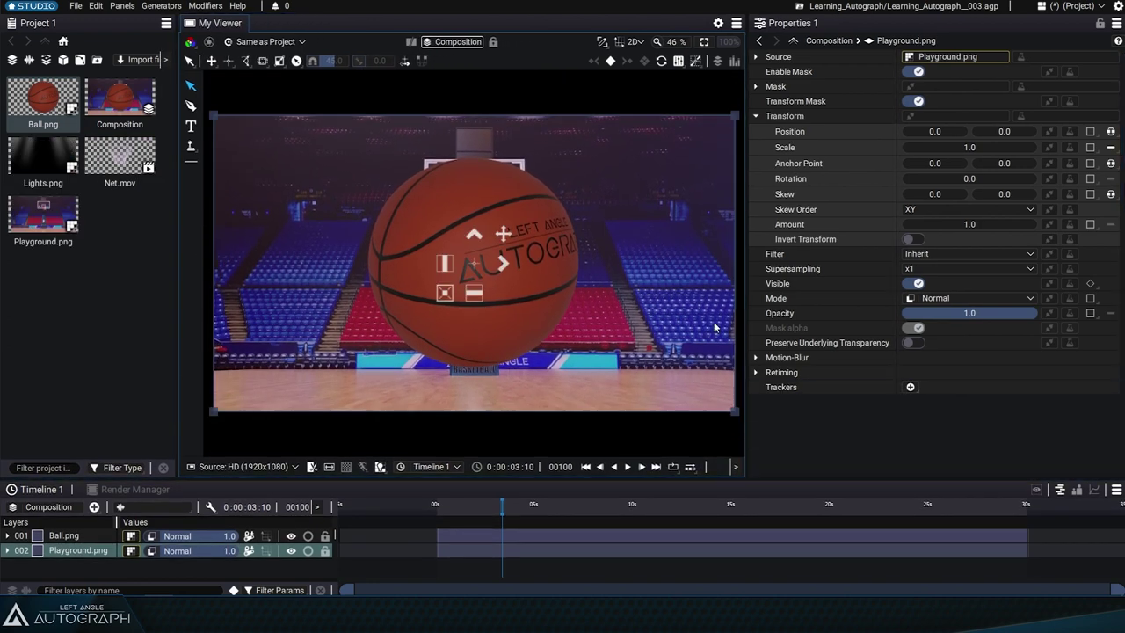
drag(745, 231, 817, 233)
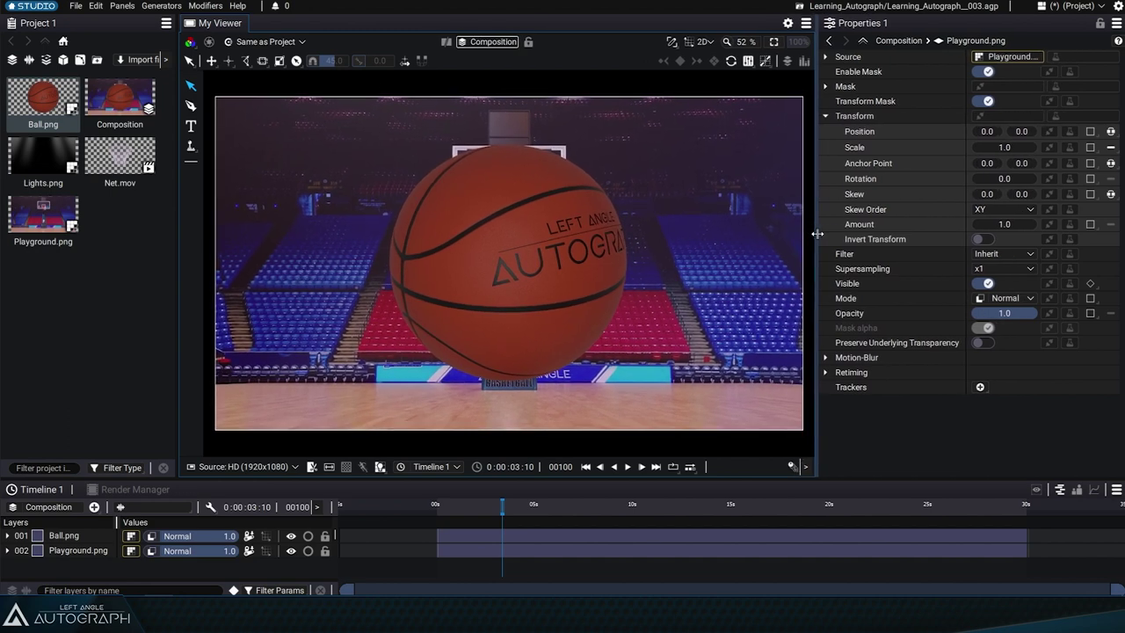
Select Ball.png and Playground.png, then collapse the timeline to enlarge the viewer.
click(56, 541)
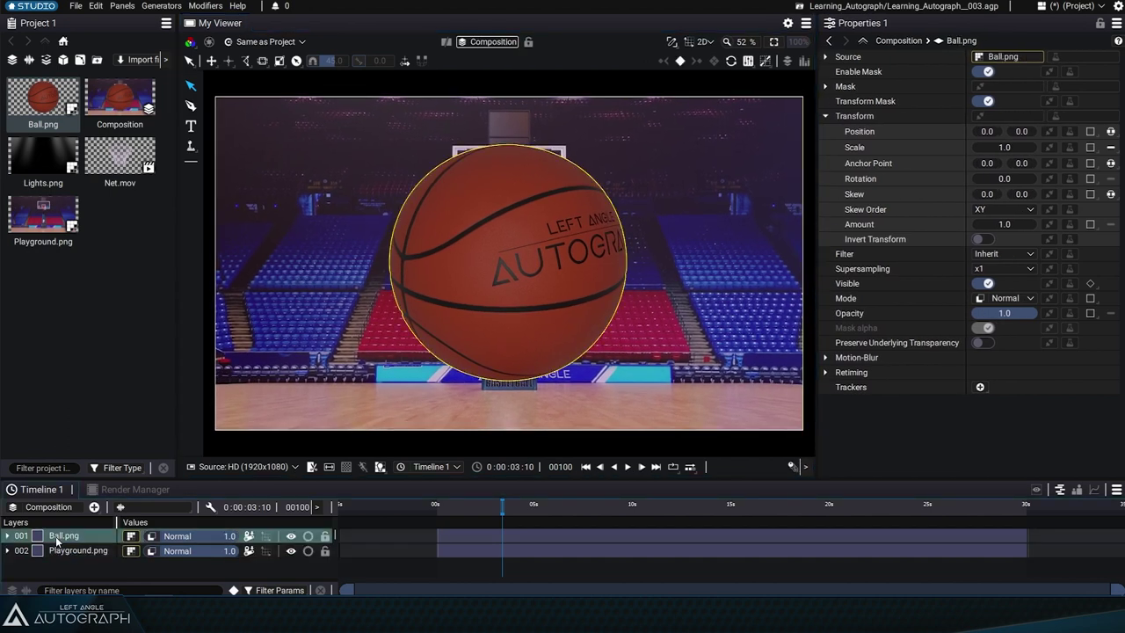
click(65, 552)
click(65, 537)
click(47, 554)
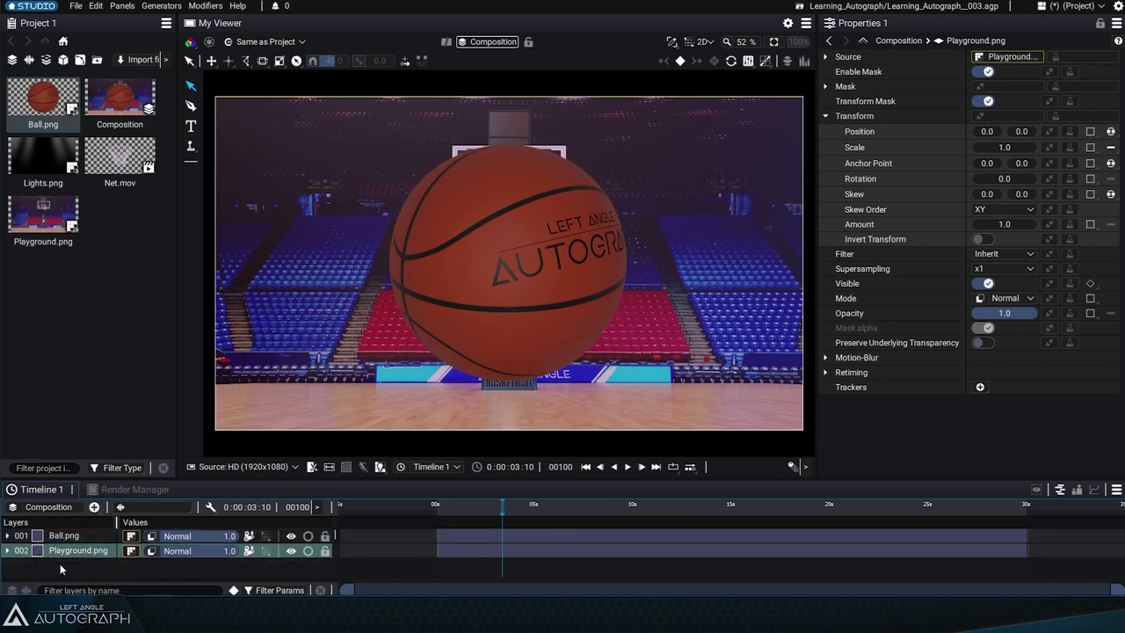
click(63, 538)
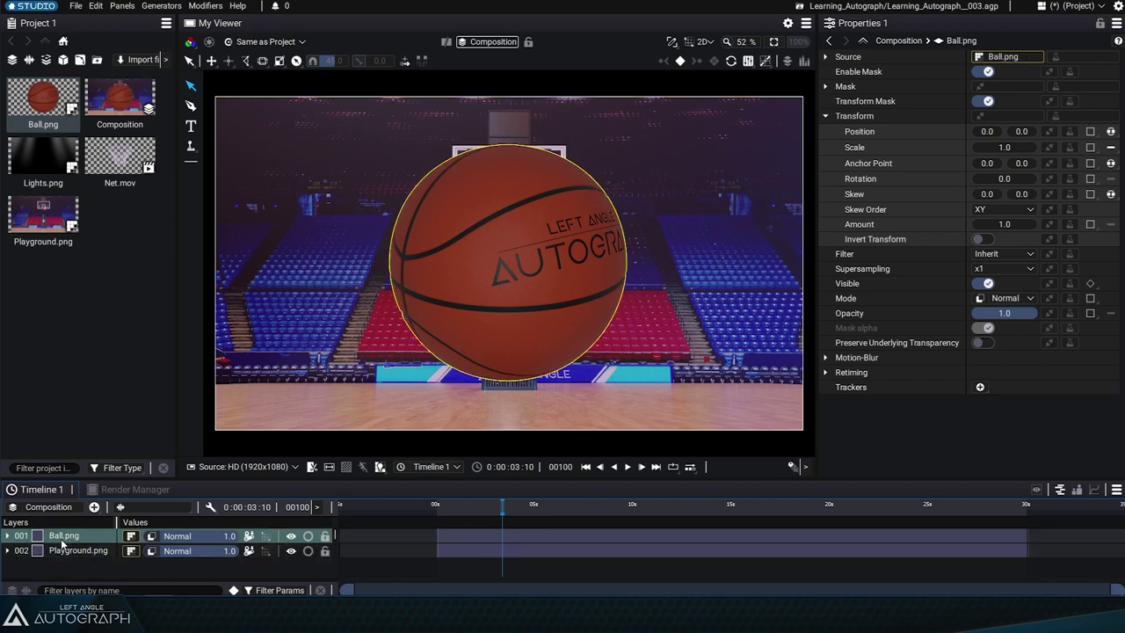
ctrl+click(124, 552)
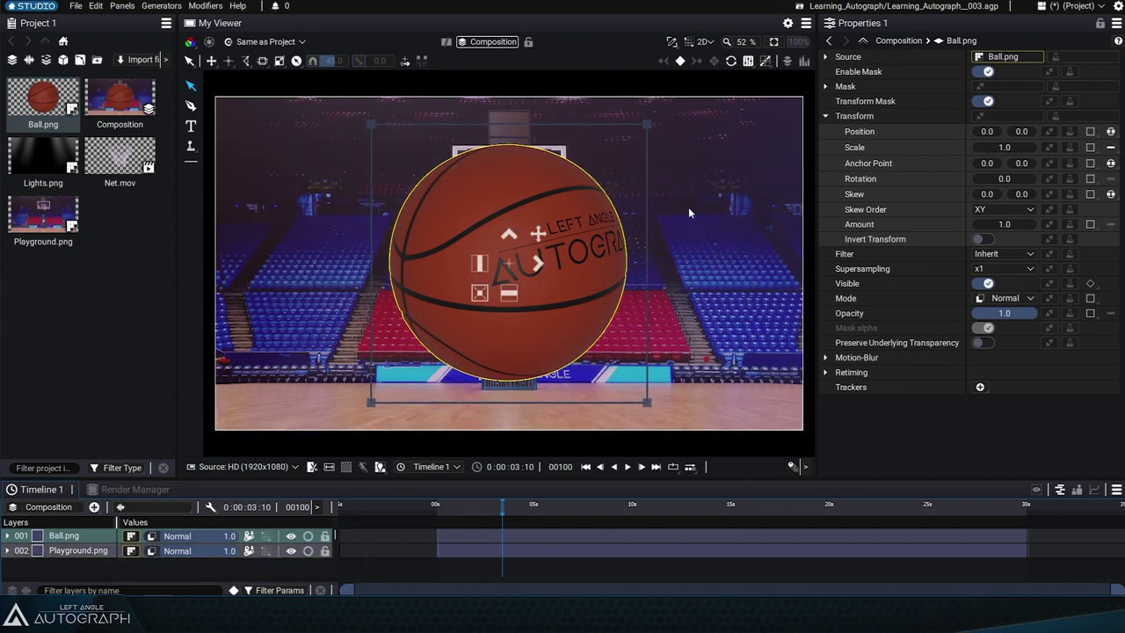
drag(151, 482, 152, 541)
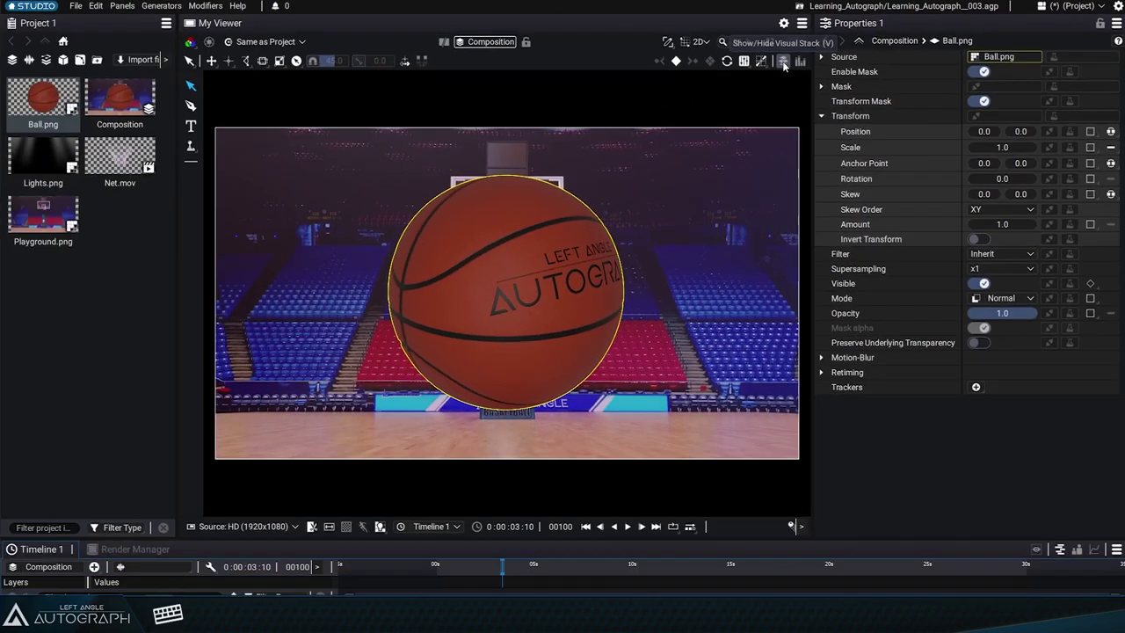
Show the Visual Stack with V and expand the timeline to reveal the layer rows.
key(v)
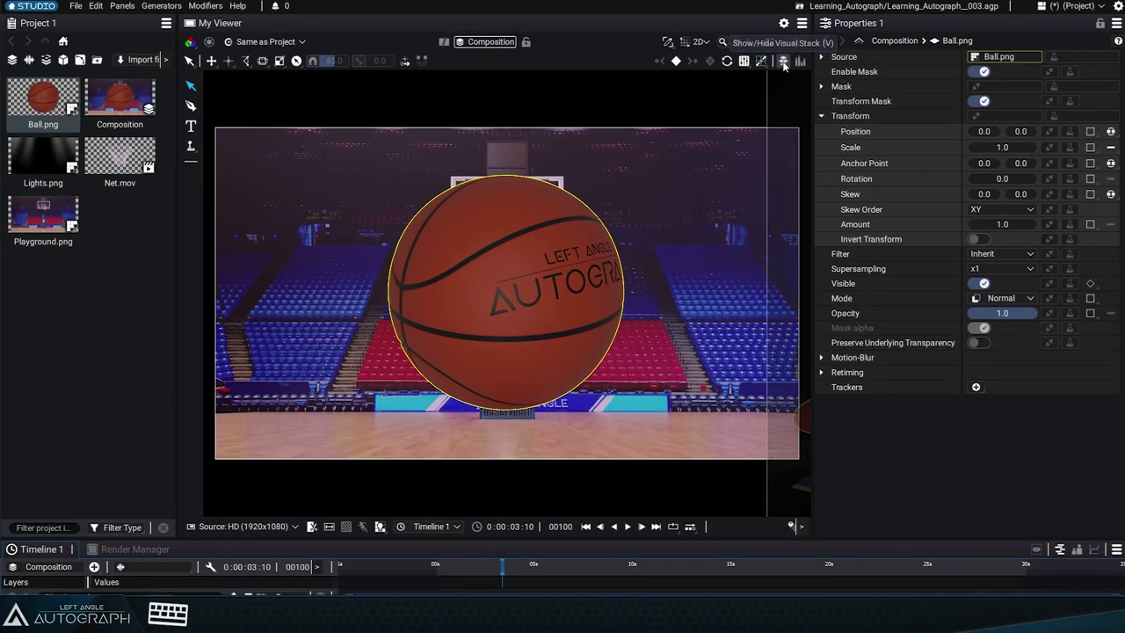
scroll(763, 415, down, 1)
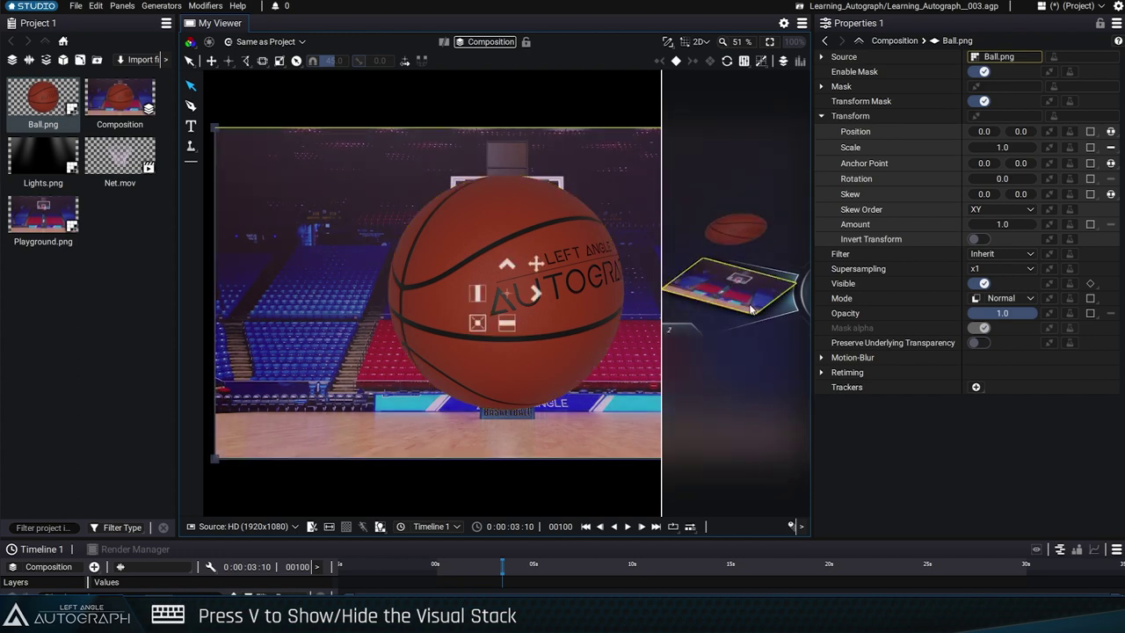
scroll(741, 238, up, 1)
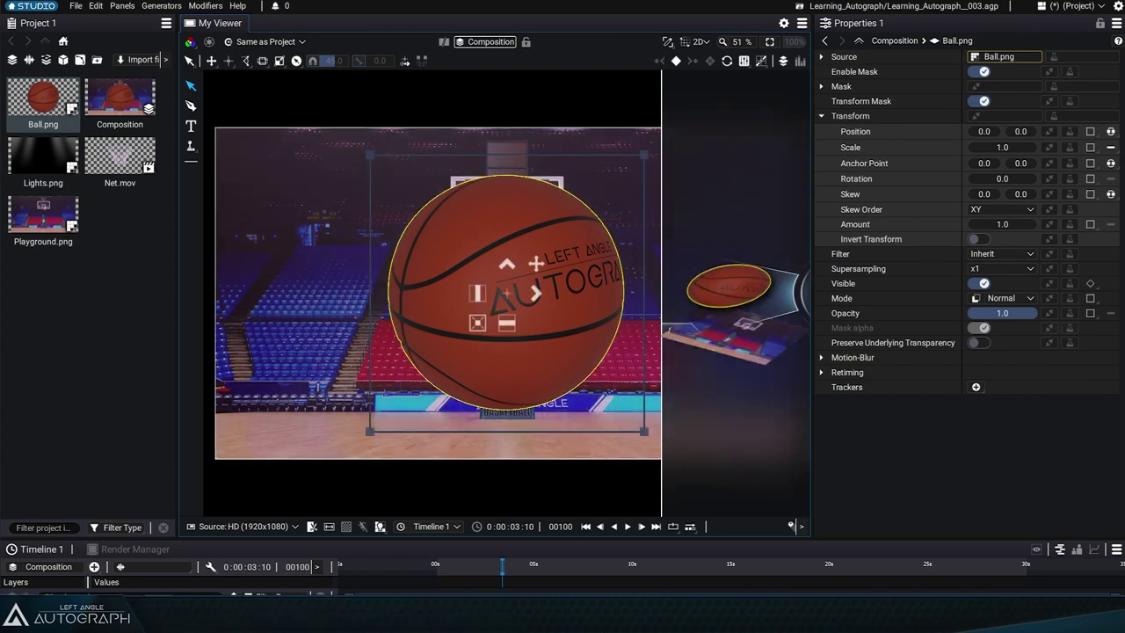
scroll(743, 286, down, 1)
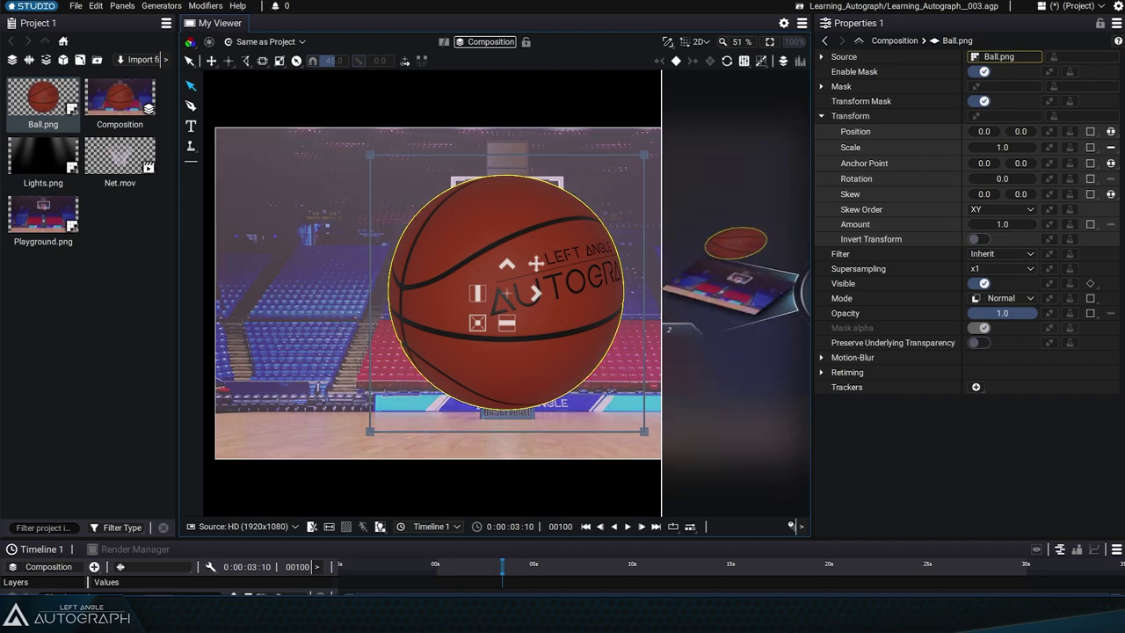
scroll(747, 295, down, 1)
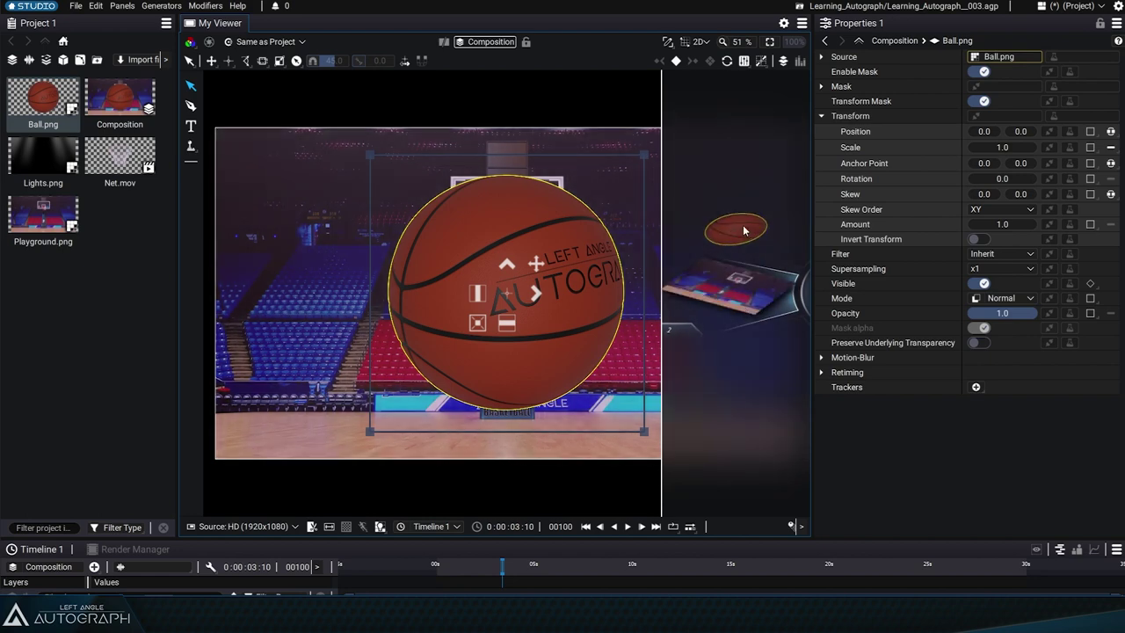
scroll(743, 230, up, 1)
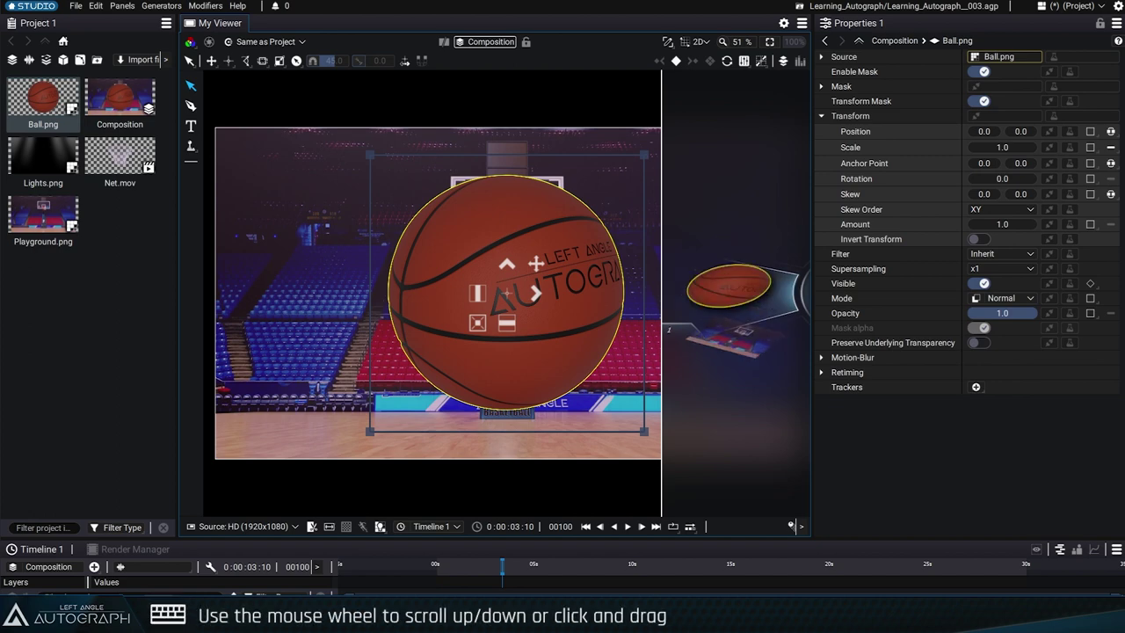
scroll(753, 275, down, 1)
scroll(753, 275, up, 1)
scroll(754, 275, down, 1)
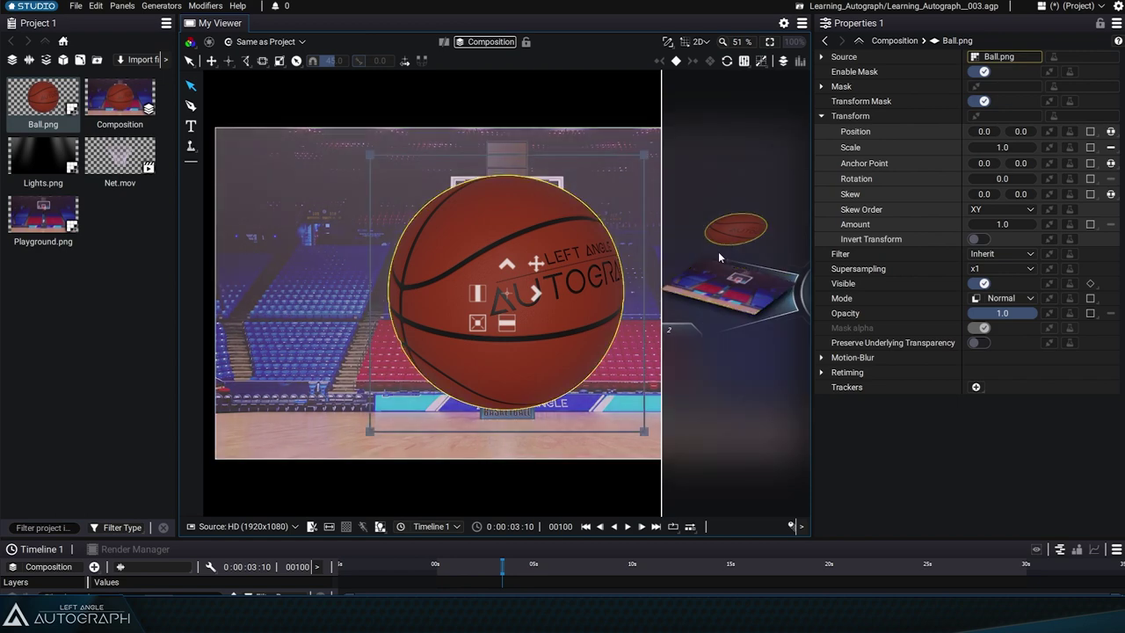
drag(484, 540, 490, 471)
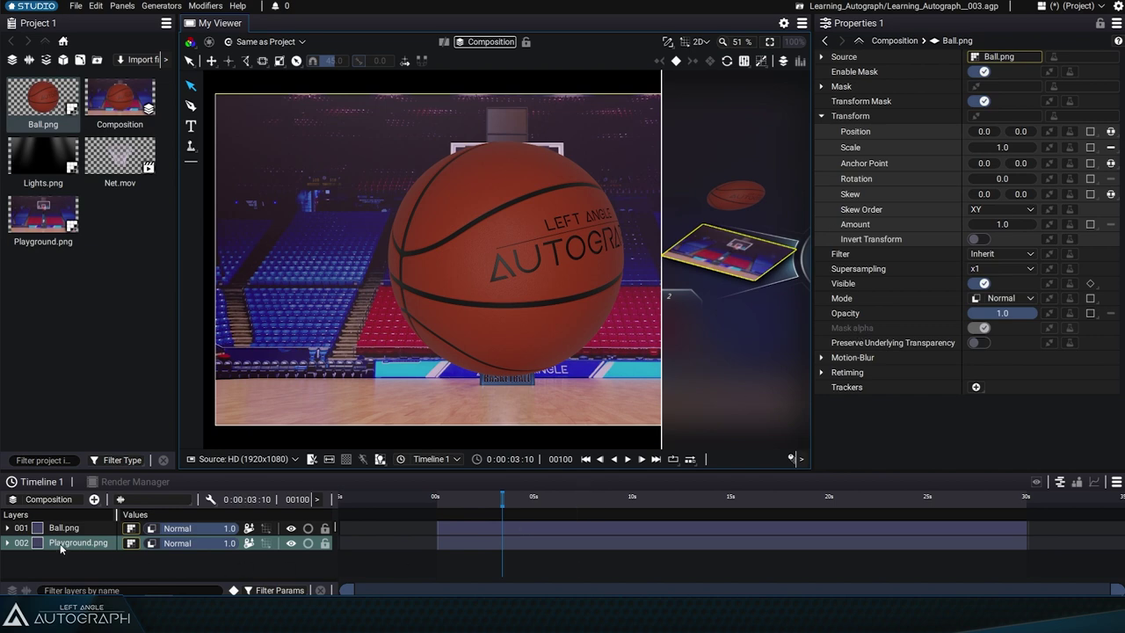
Move Ball.png beneath Playground.png, then pick the hidden ball through the visual stack.
click(746, 194)
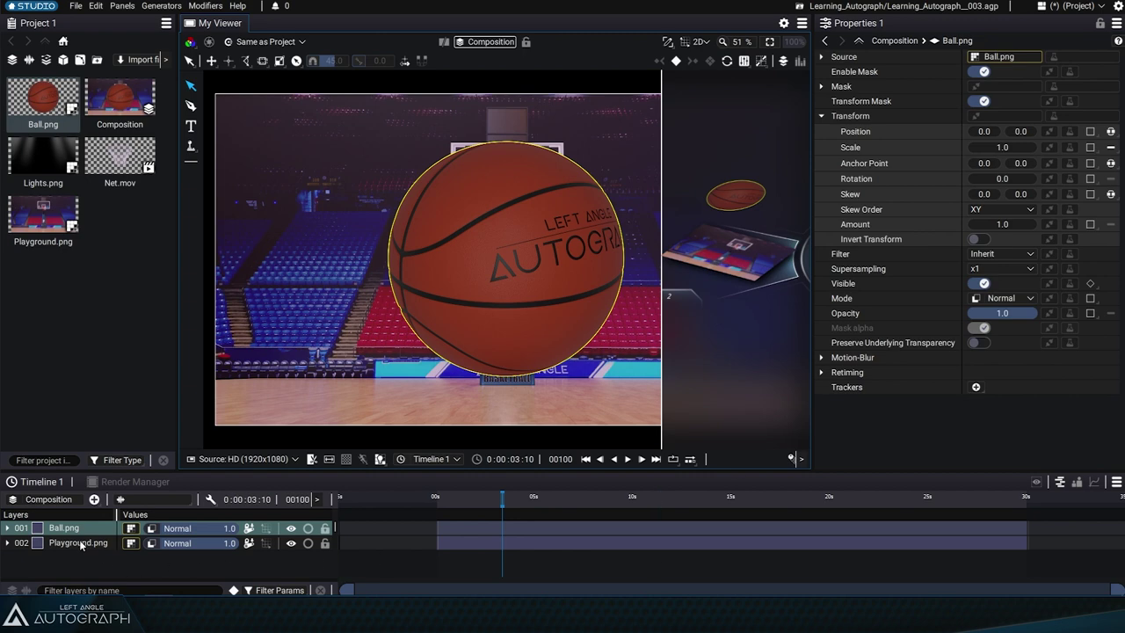
drag(70, 531, 70, 551)
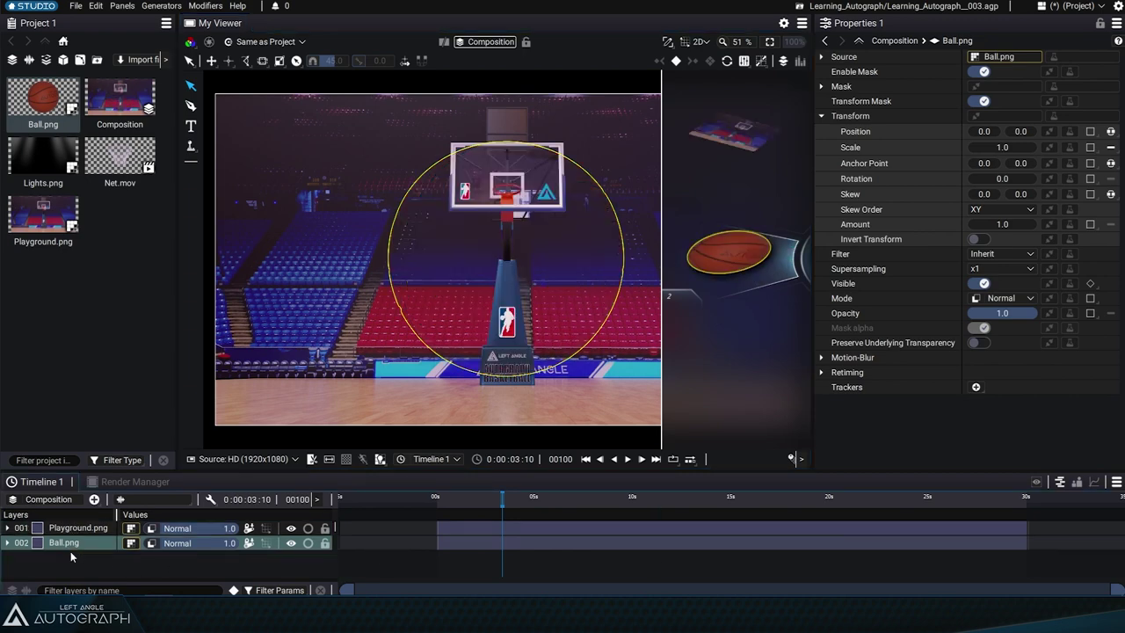
key(ctrl+a)
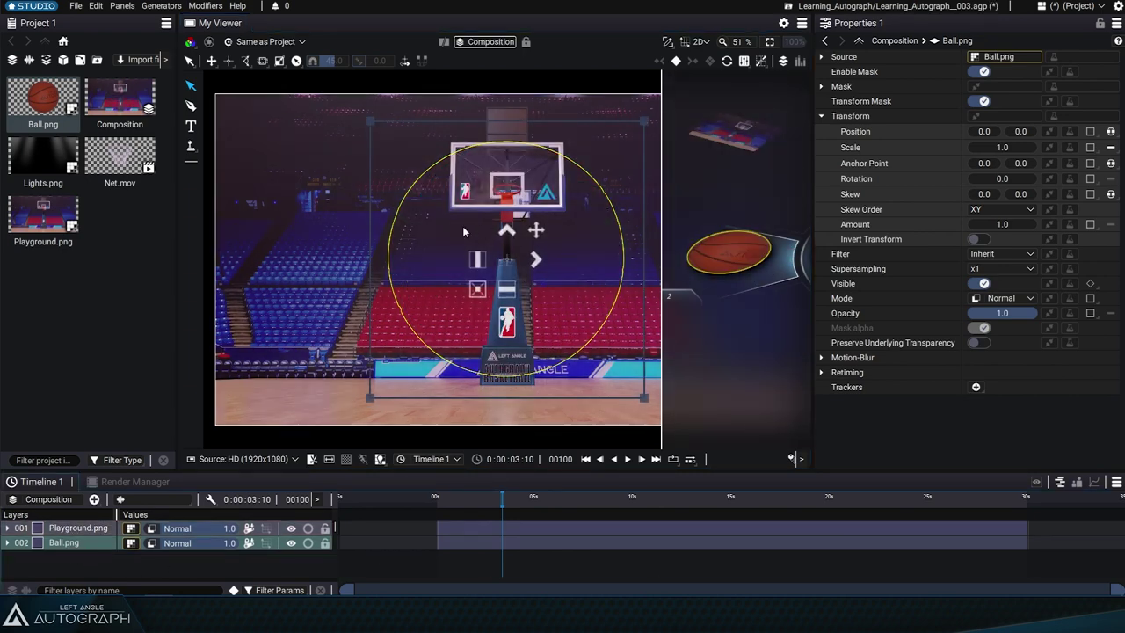
key(ctrl+shift+a)
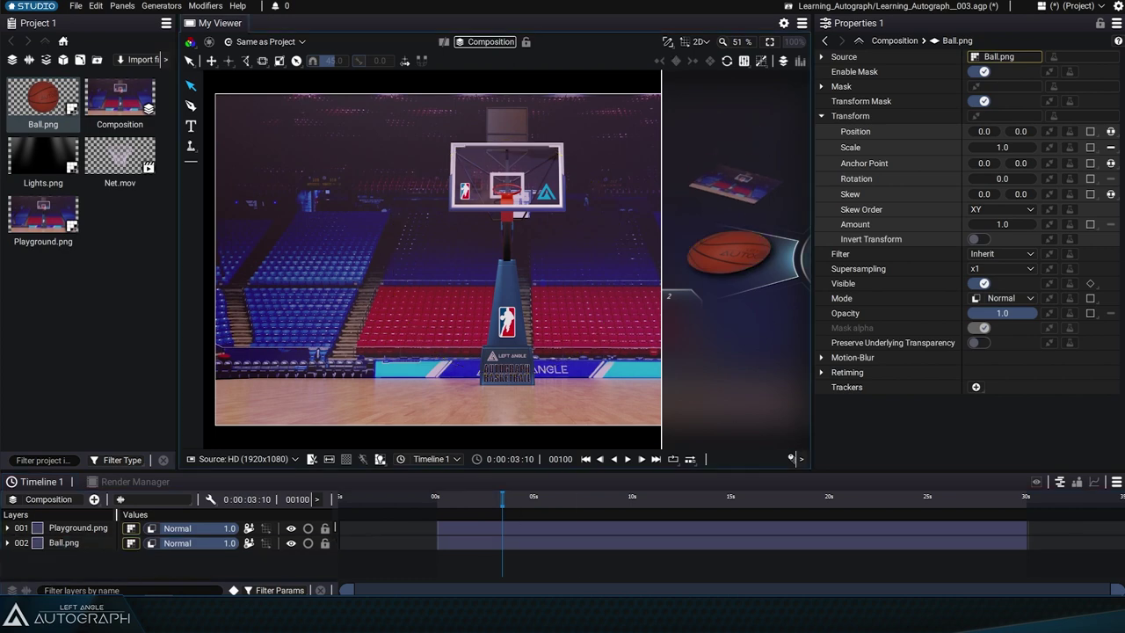
click(734, 185)
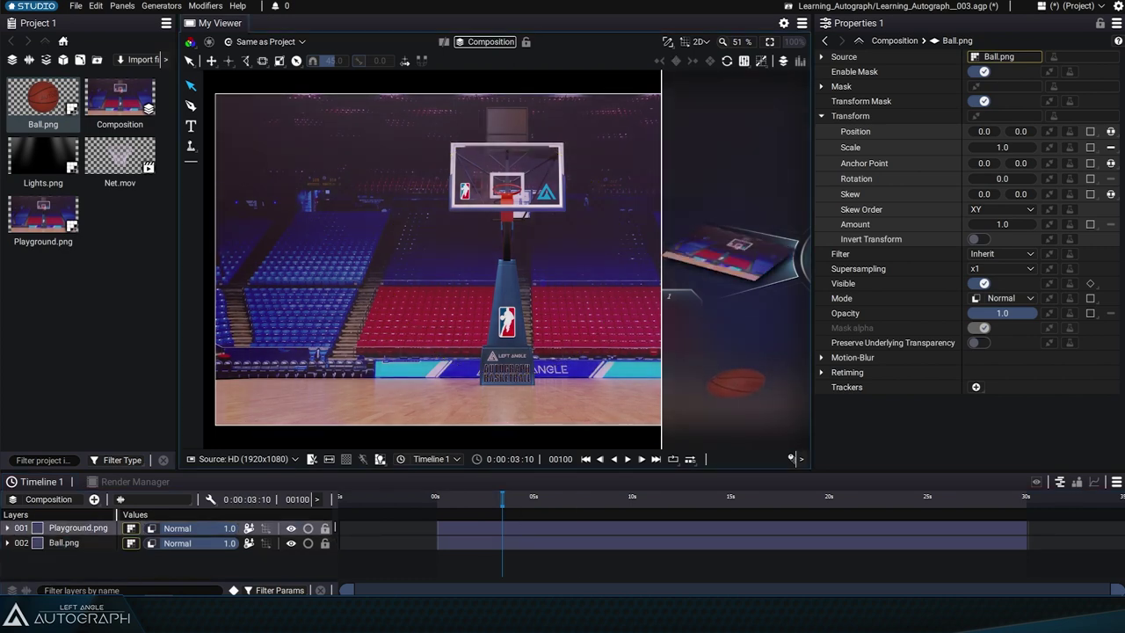
click(745, 389)
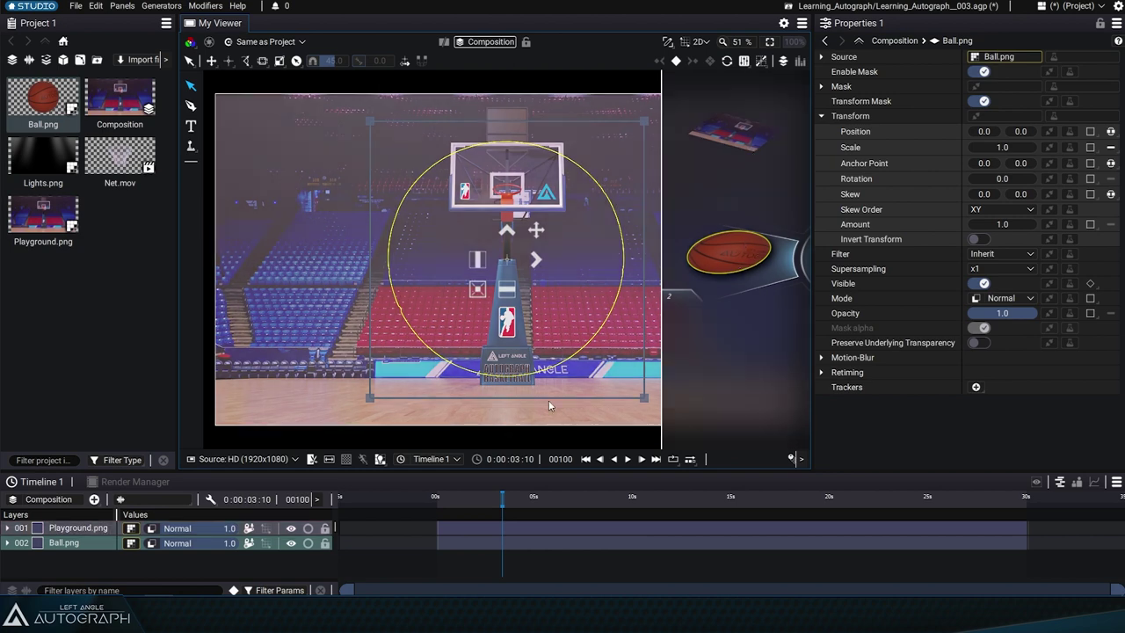
Move Playground.png back below Ball.png, then select the ball and court in the visual stack.
click(75, 530)
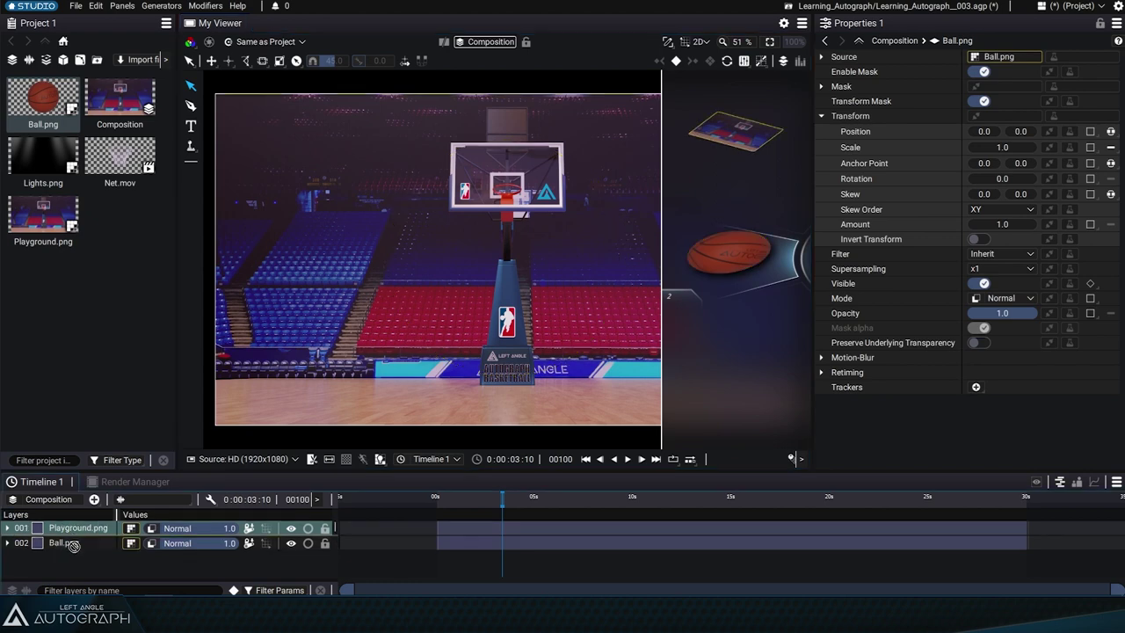
drag(74, 549, 74, 549)
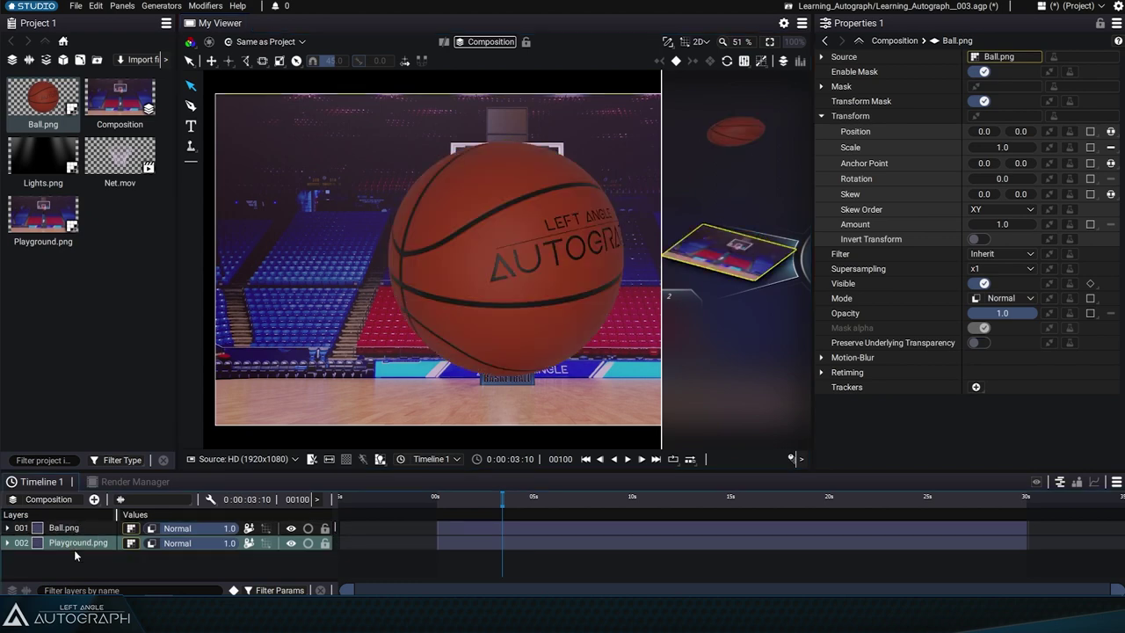
click(75, 558)
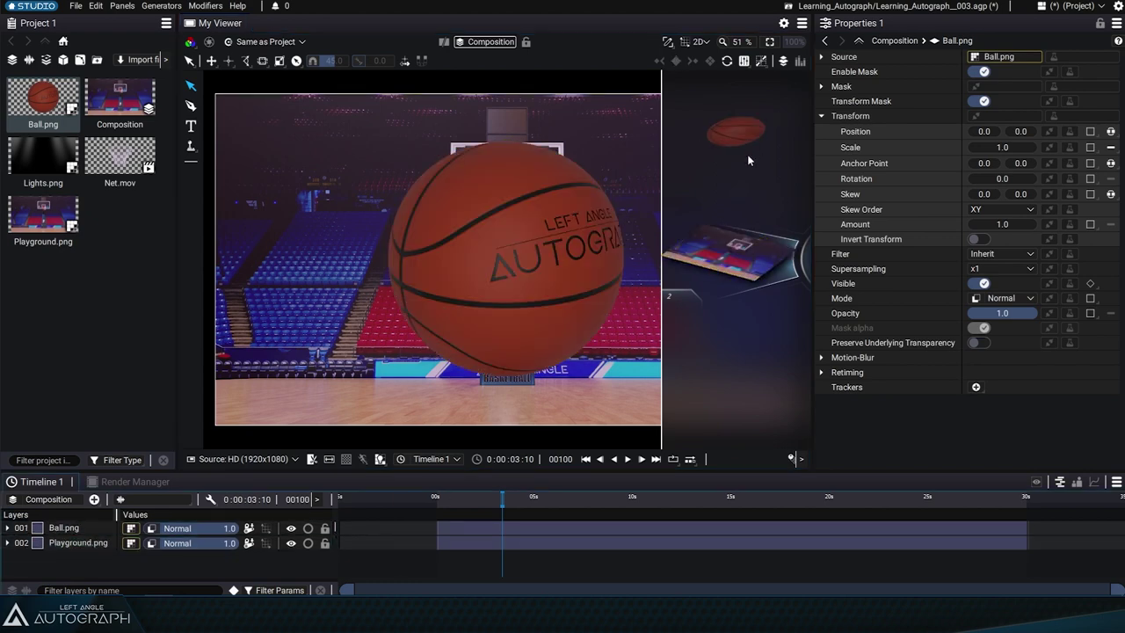
click(730, 130)
click(726, 247)
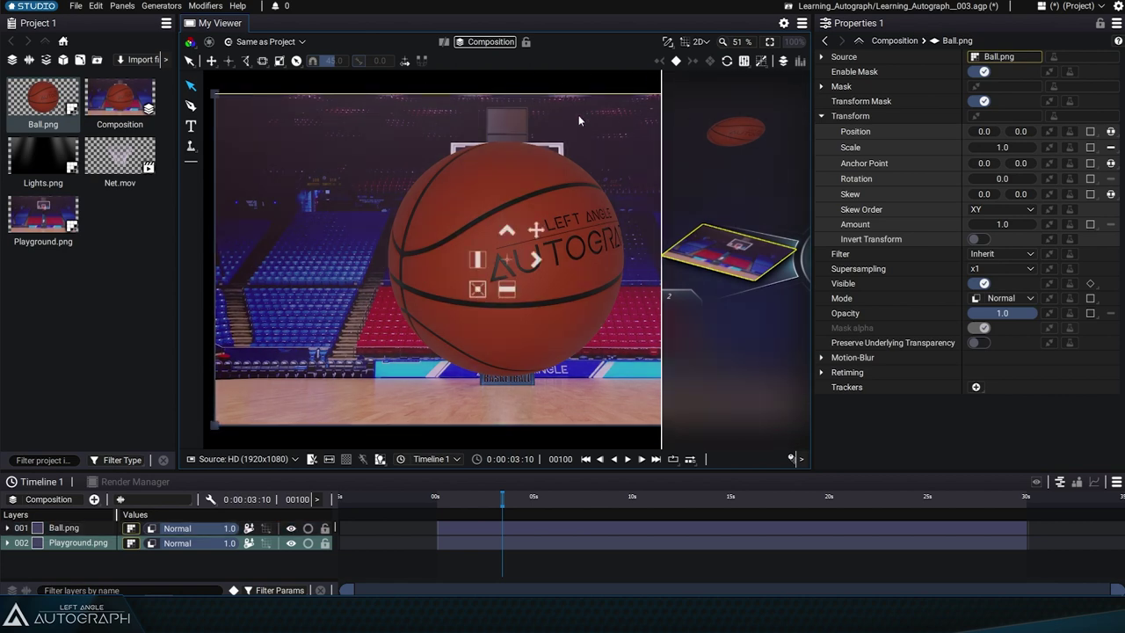
click(97, 212)
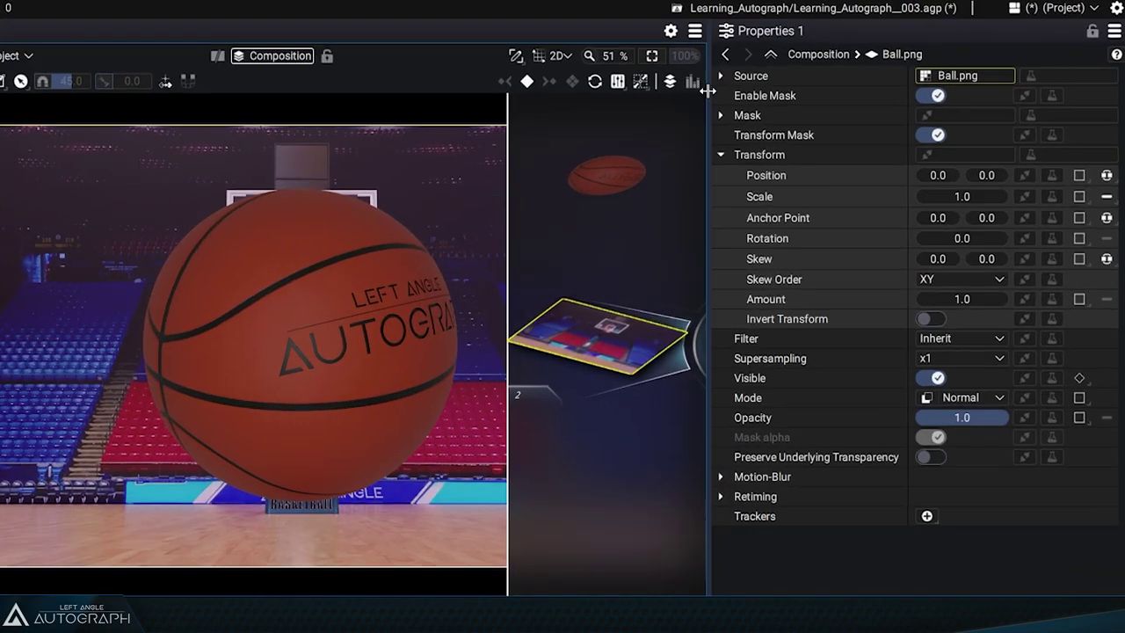
click(693, 36)
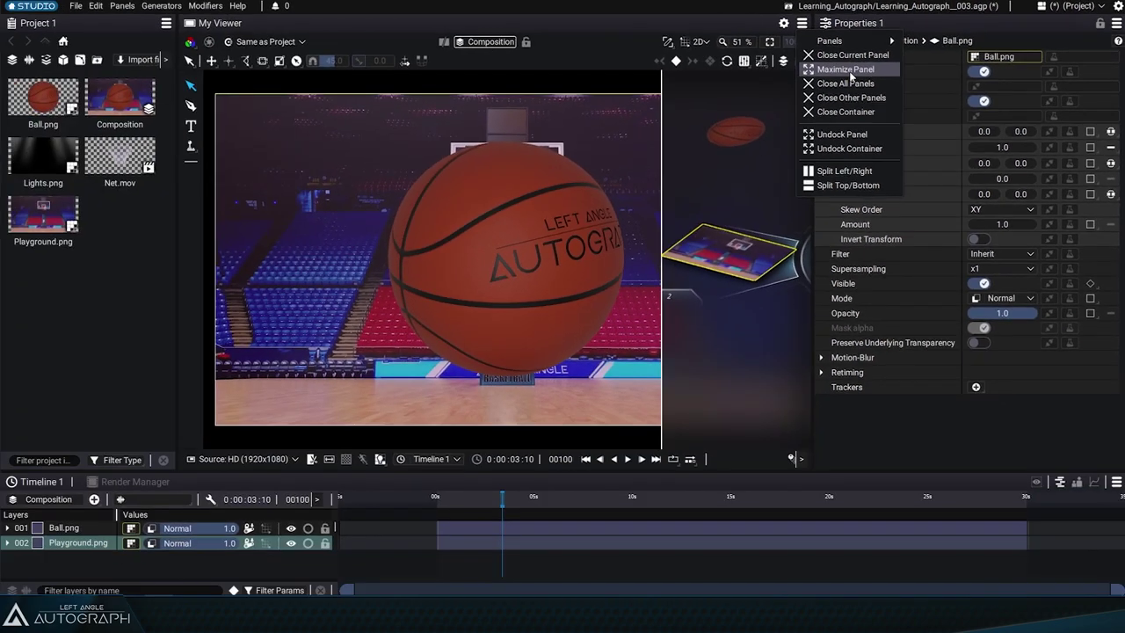
click(846, 69)
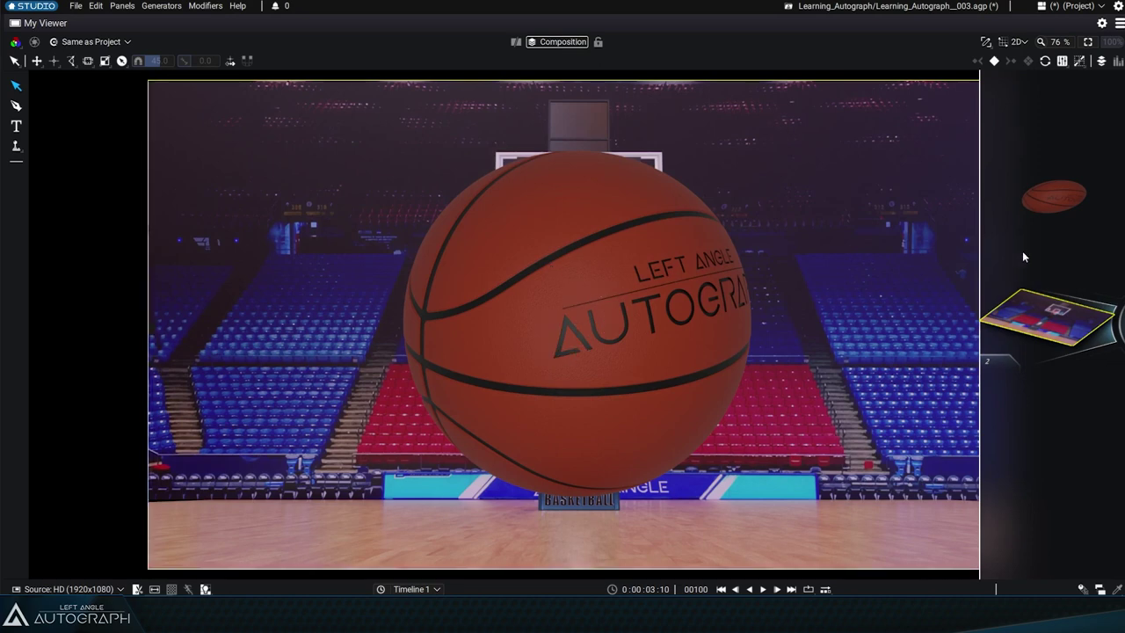
click(1051, 211)
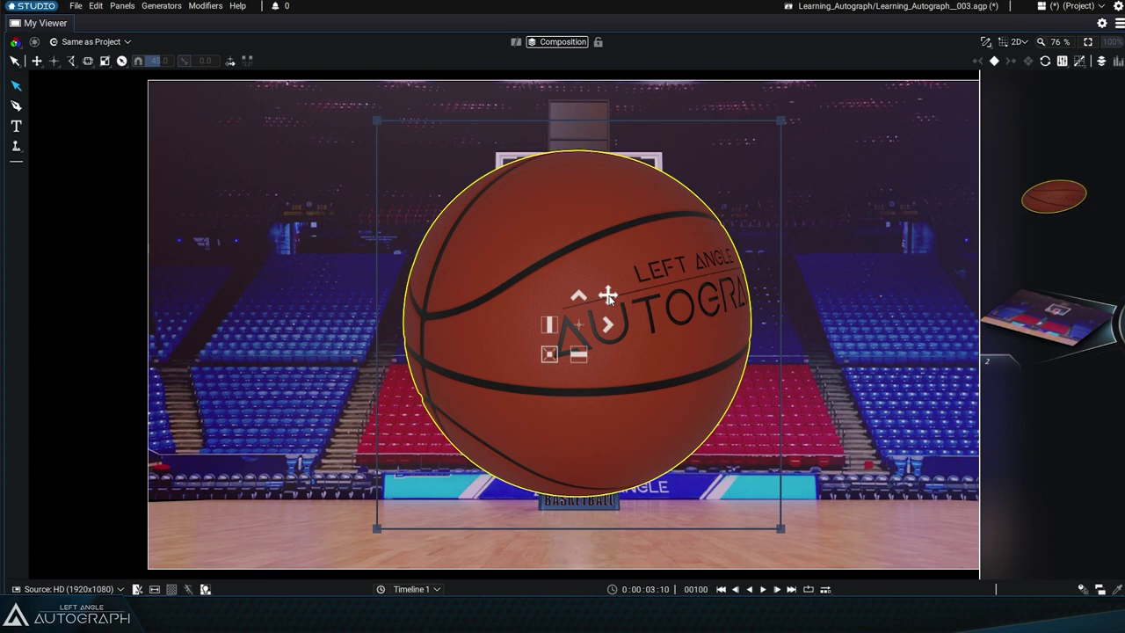
drag(608, 296, 600, 257)
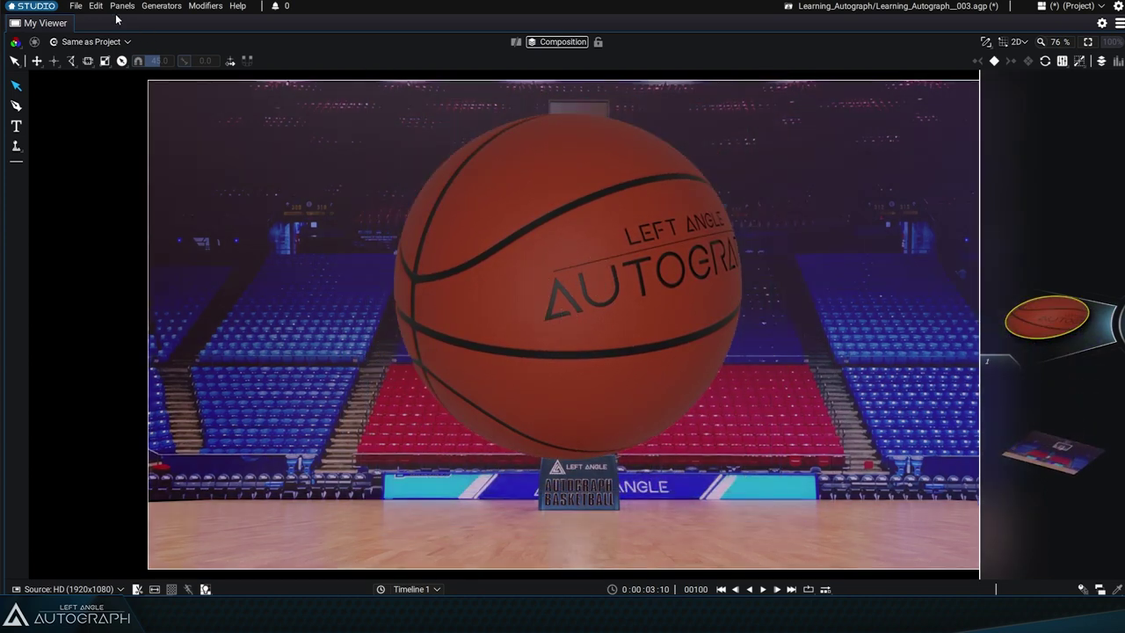
click(96, 6)
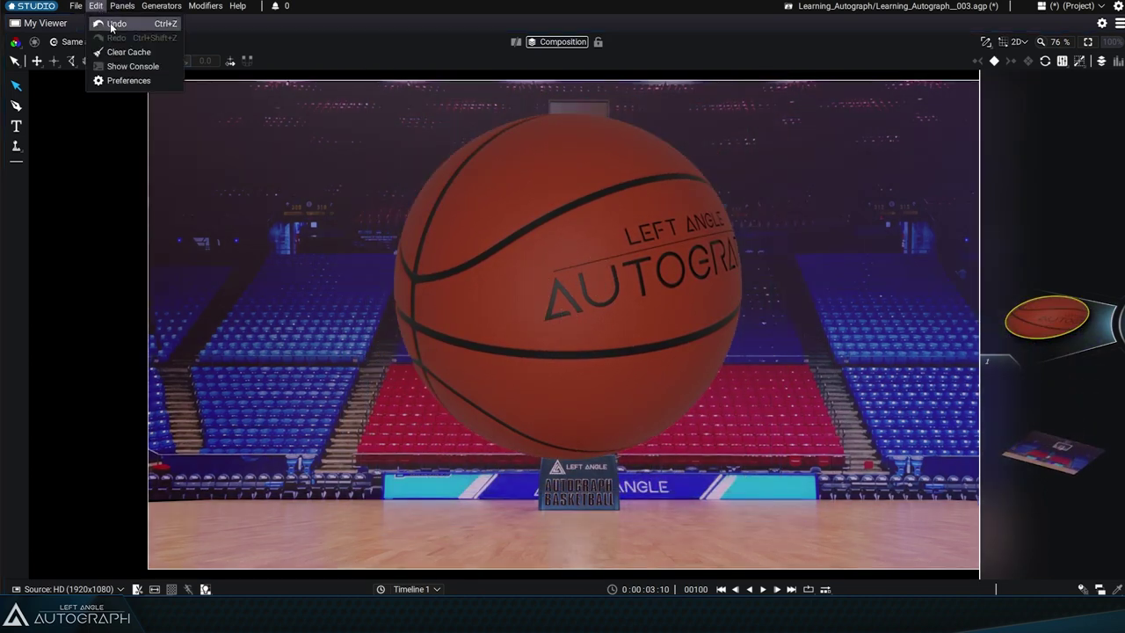
click(113, 24)
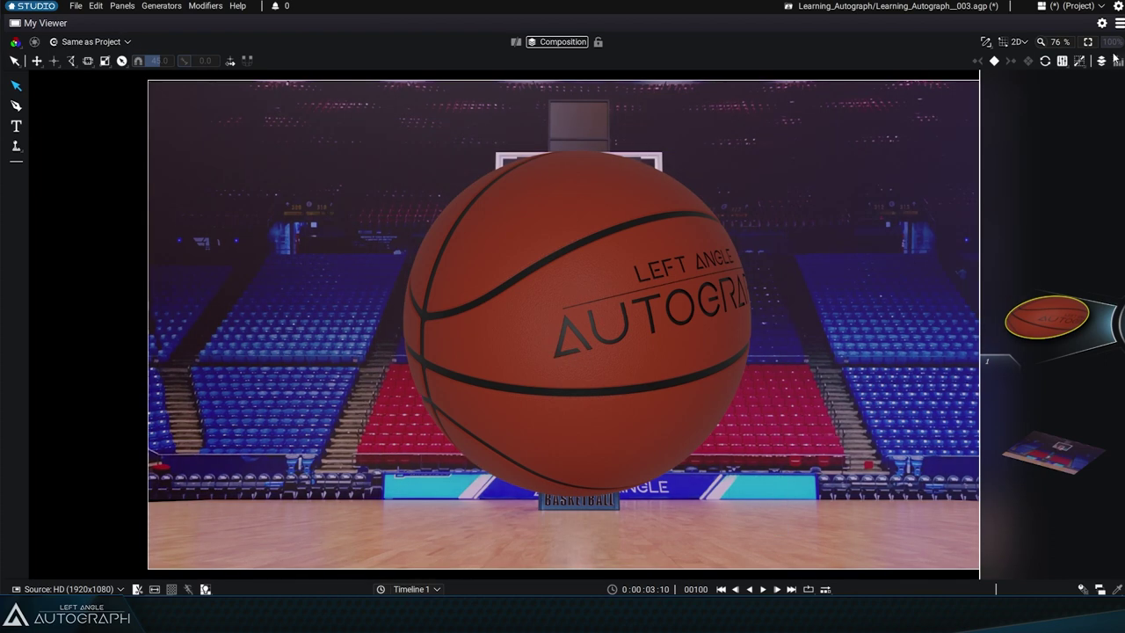
click(1119, 26)
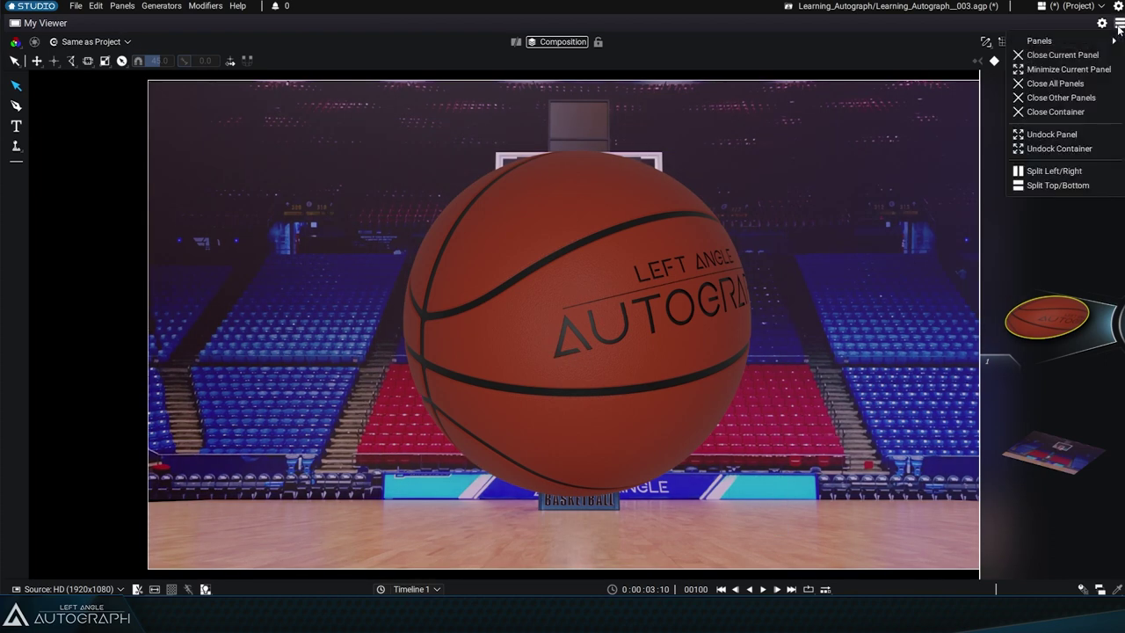
click(1060, 67)
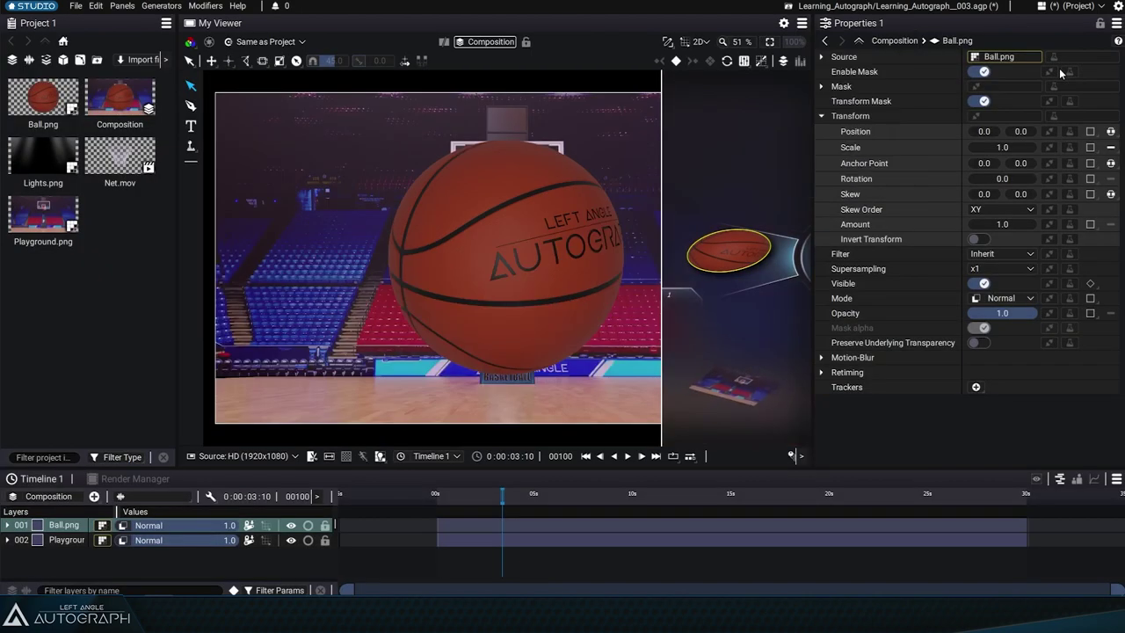
mouse_move(550, 154)
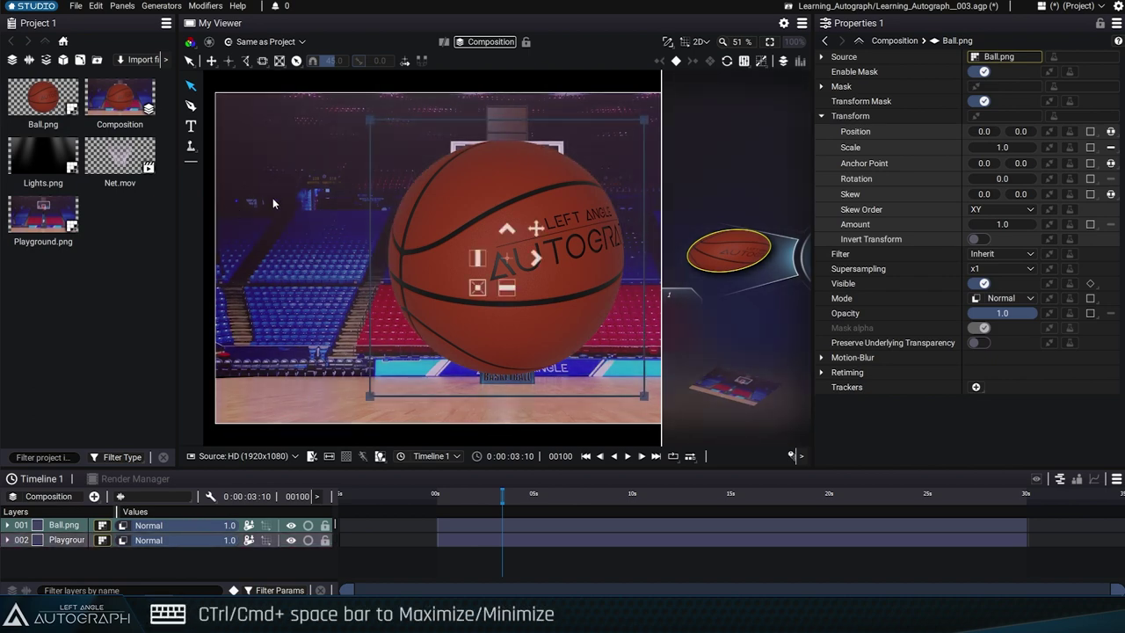
key(ctrl+space)
key(ctrl+space)
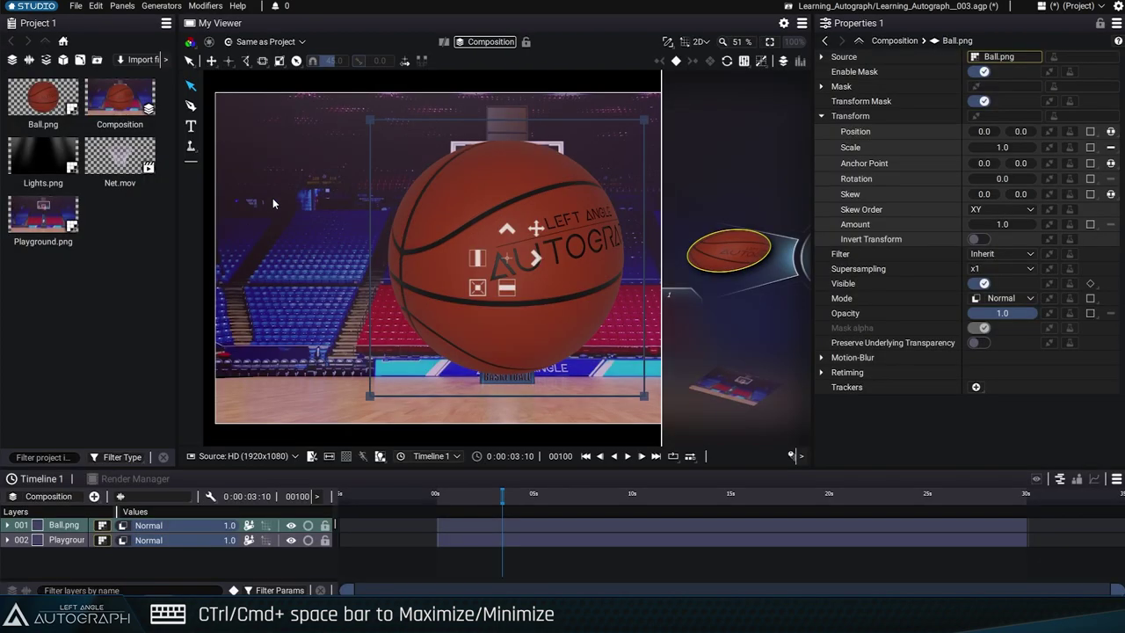
key(ctrl+space)
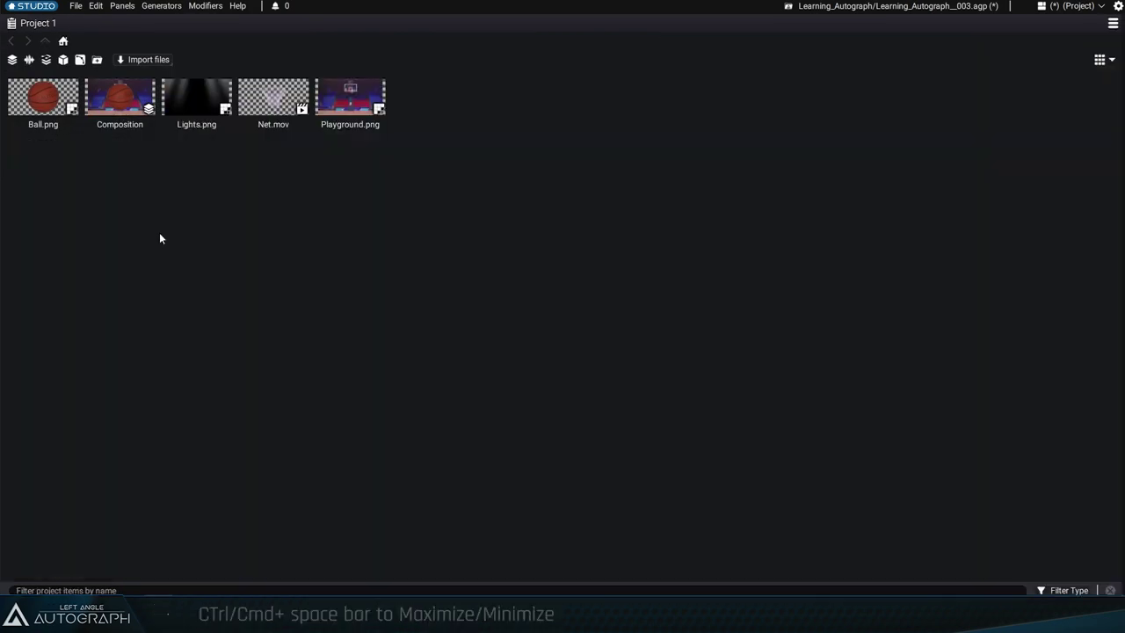
key(ctrl+space)
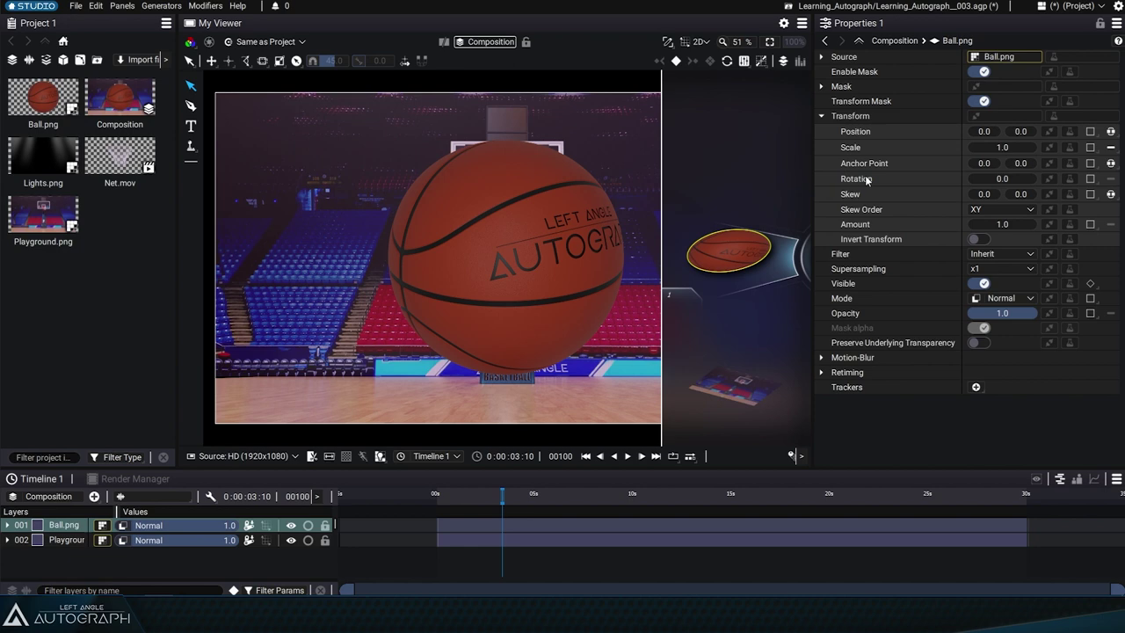
key(ctrl+space)
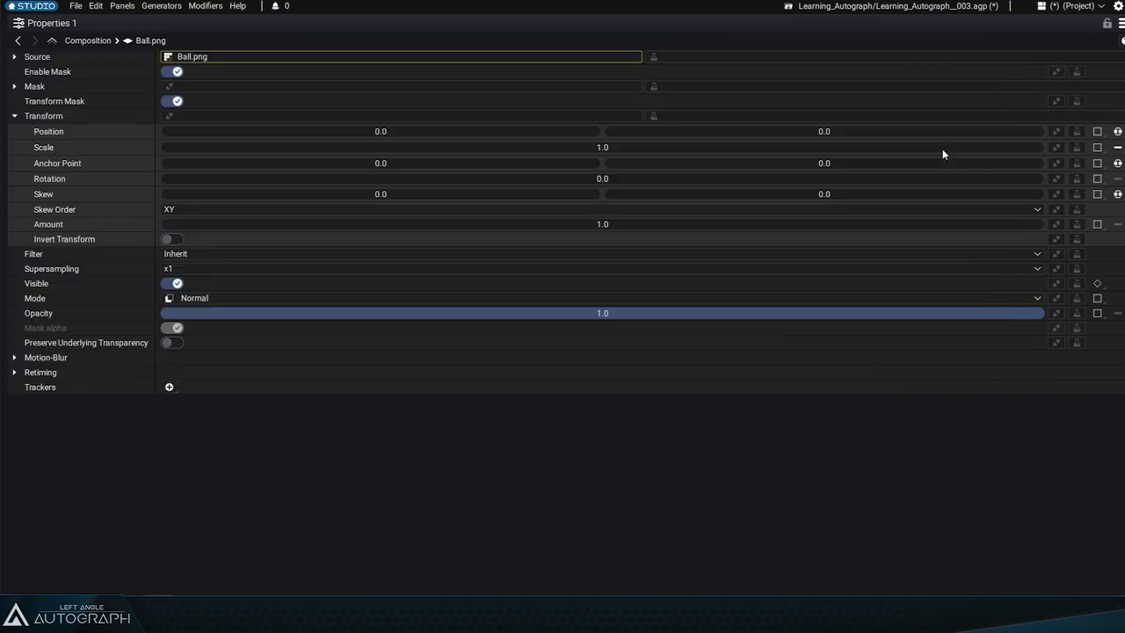
key(ctrl+space)
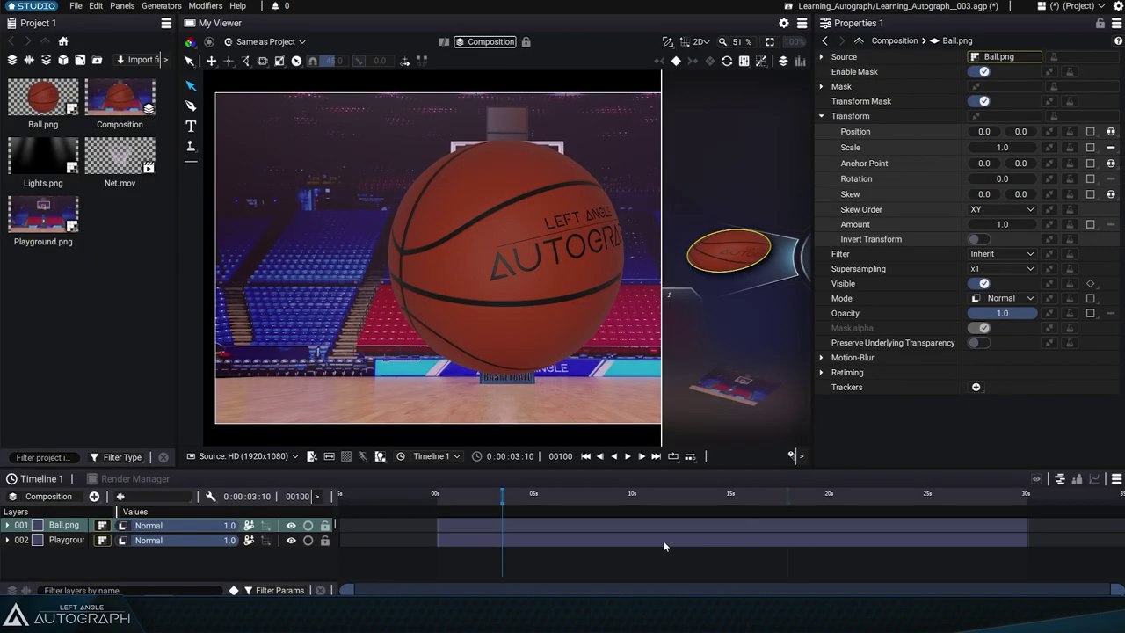
key(ctrl+space)
key(ctrl+space)
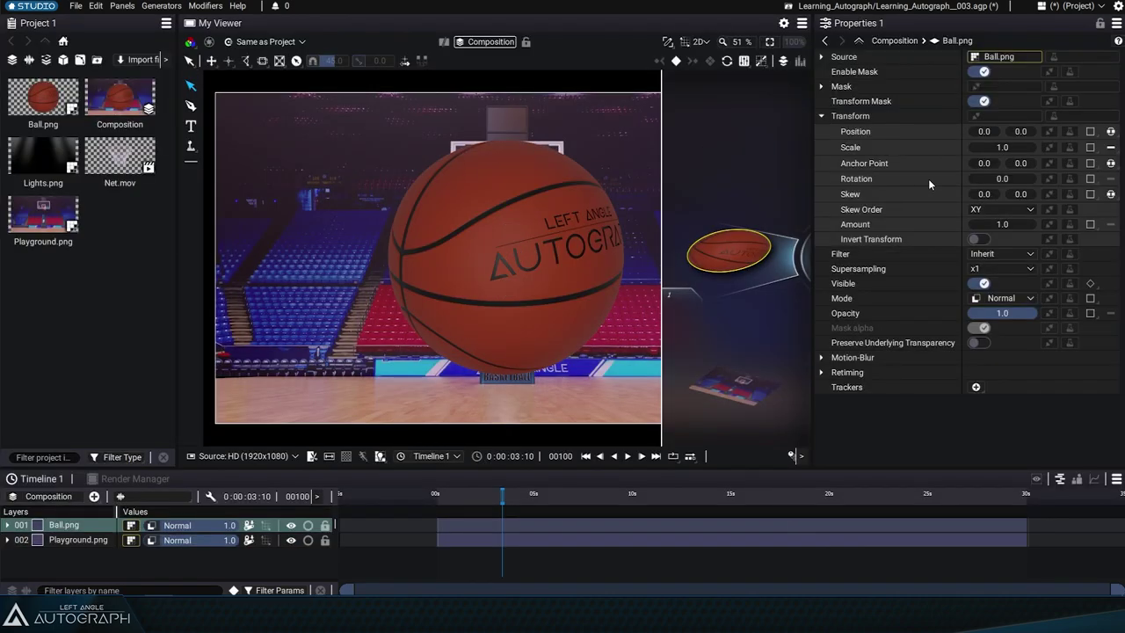
key(ctrl+space)
key(ctrl+space)
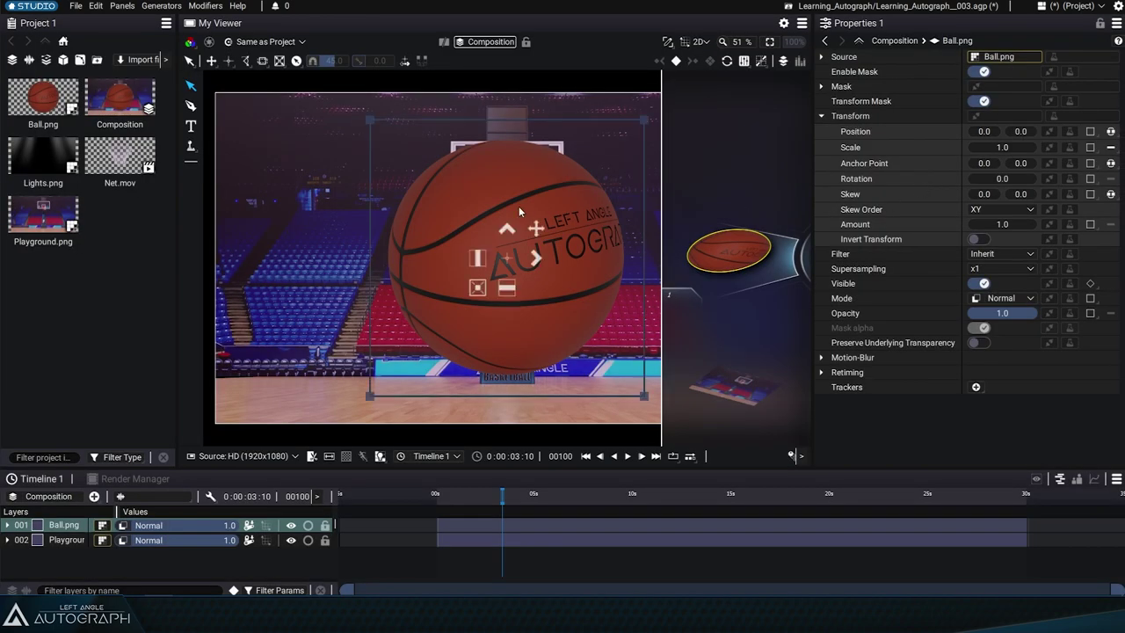
key(ctrl+space)
key(ctrl+space)
key(ctrl+space)
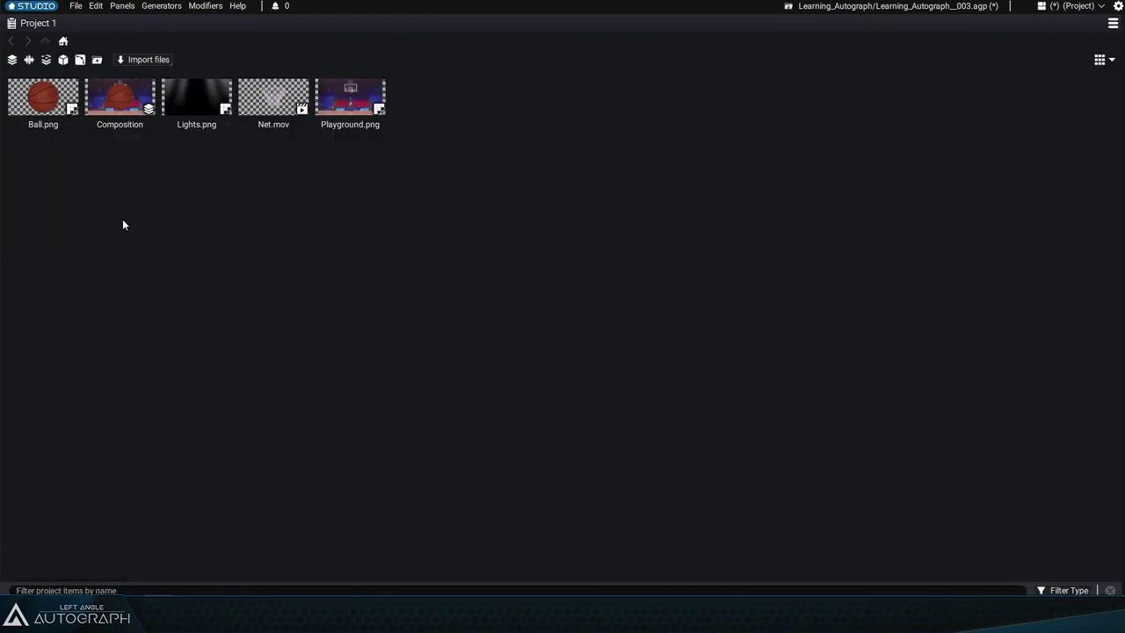
key(ctrl+space)
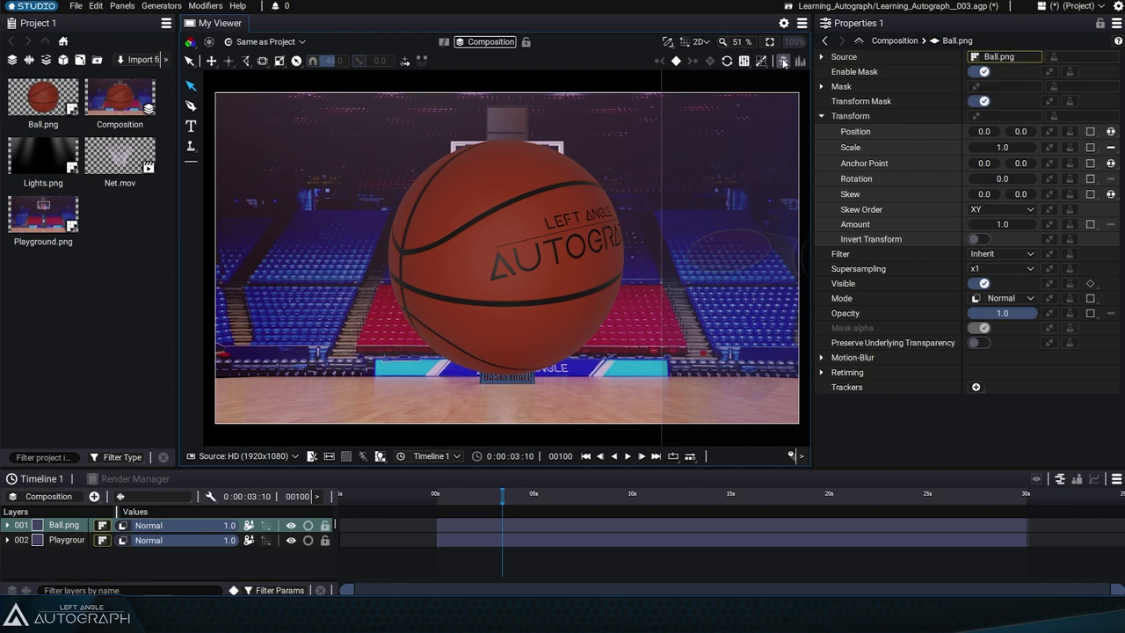
Raise the viewer–timeline splitter so the full layer names fit in the timeline.
drag(600, 469, 600, 431)
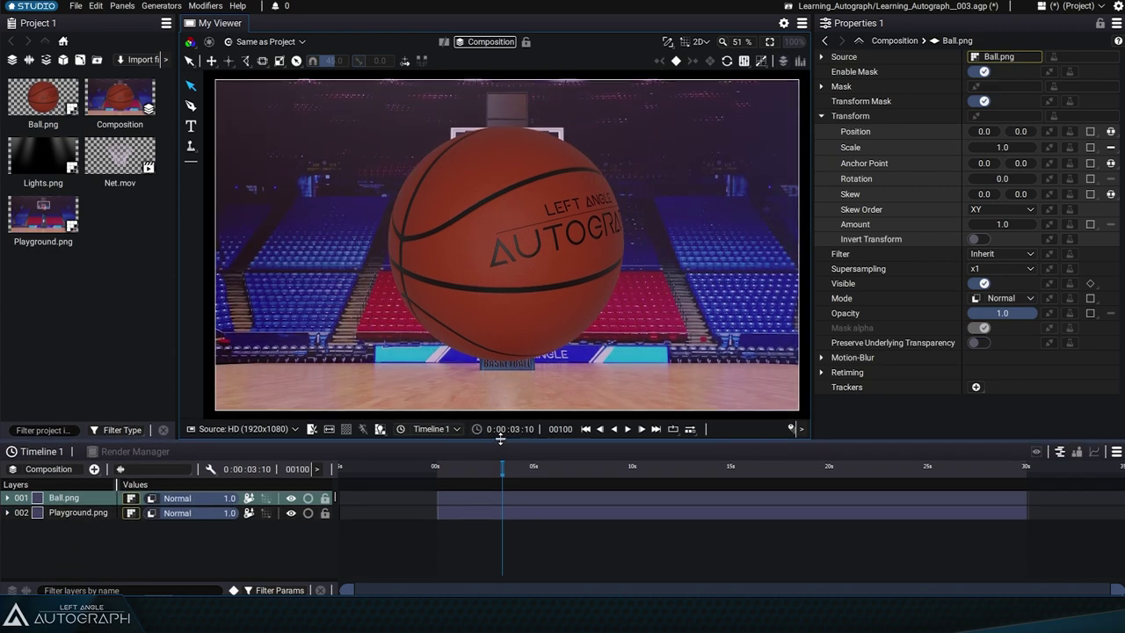